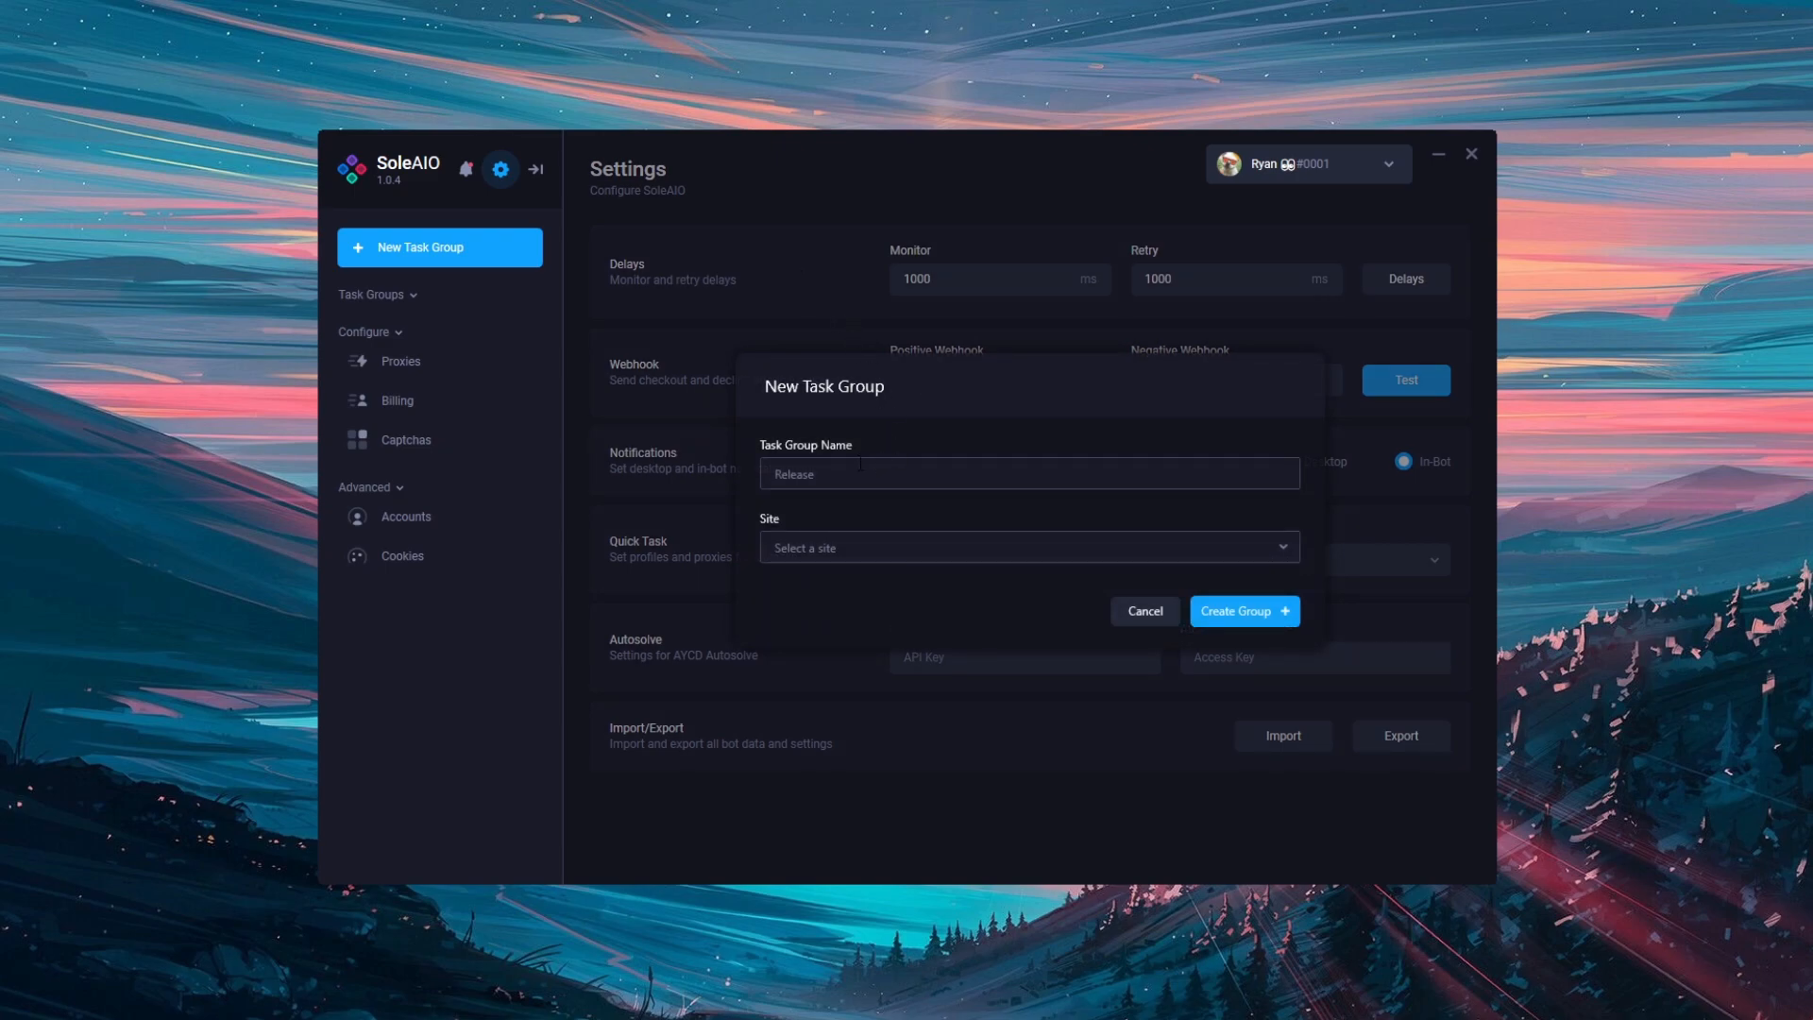
Create a task group named "Champs" for the Footsites site
text(Champs)
click(983, 547)
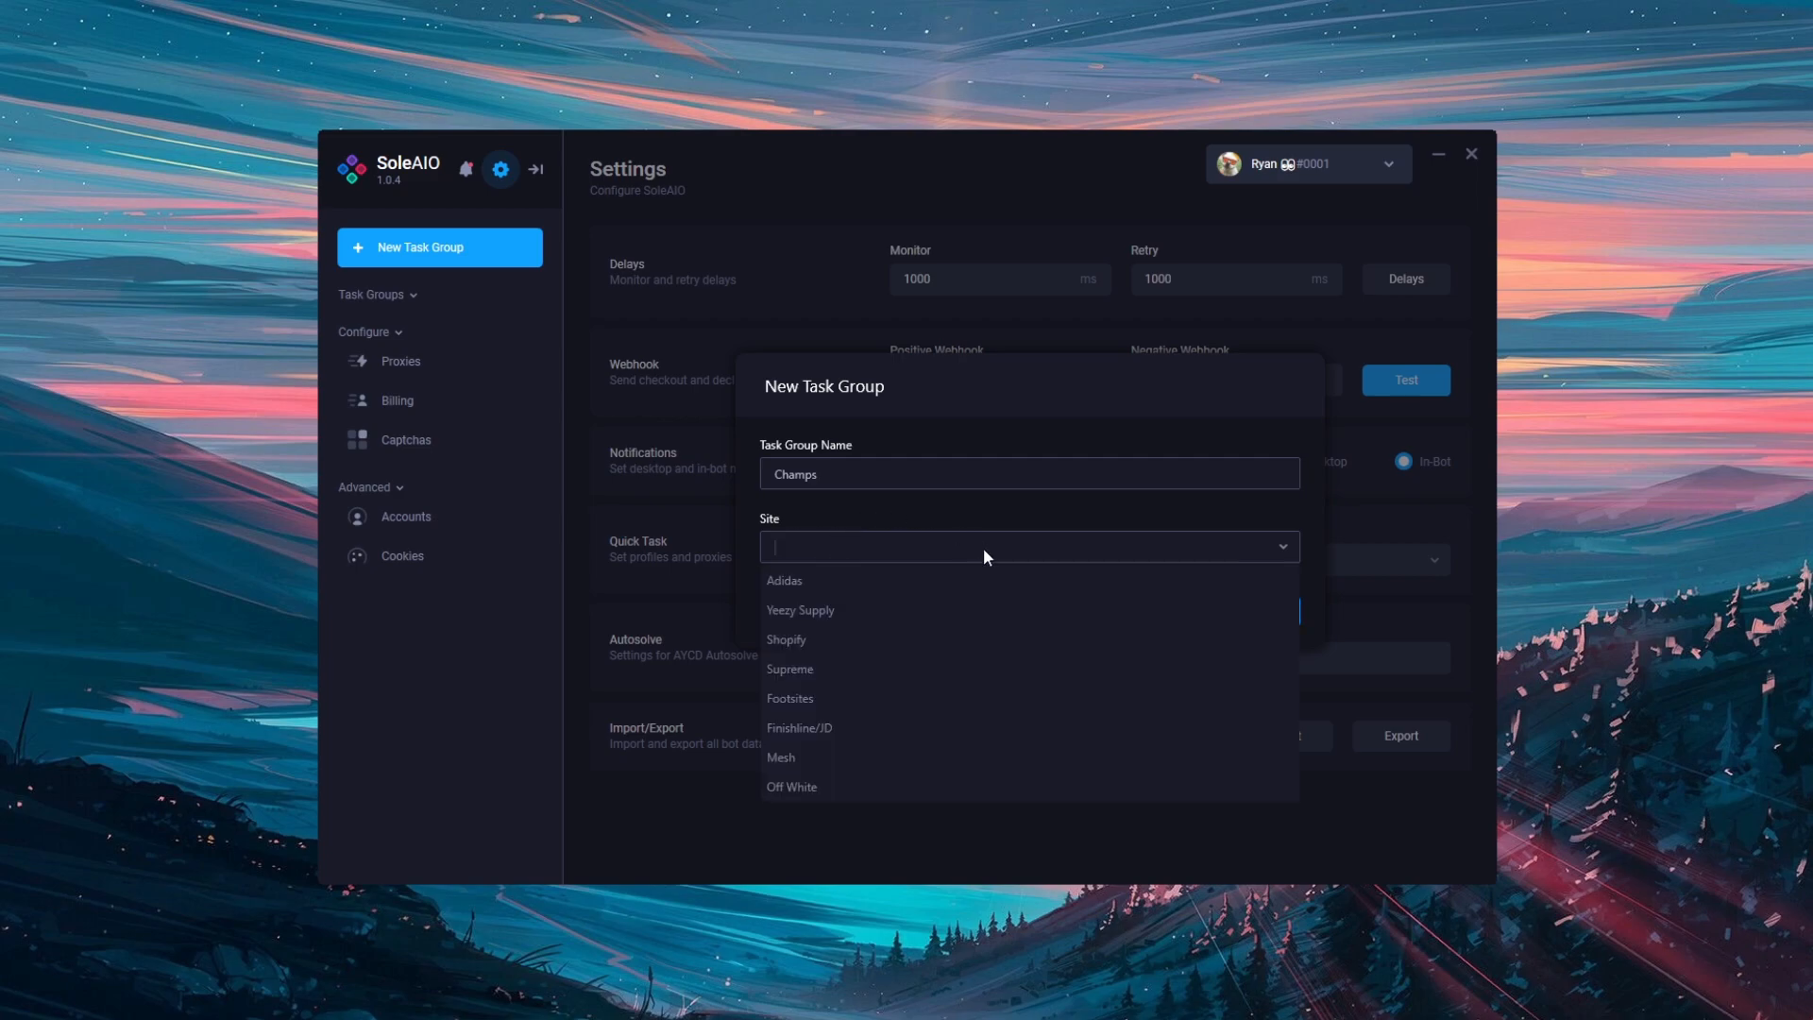
click(895, 700)
click(1276, 615)
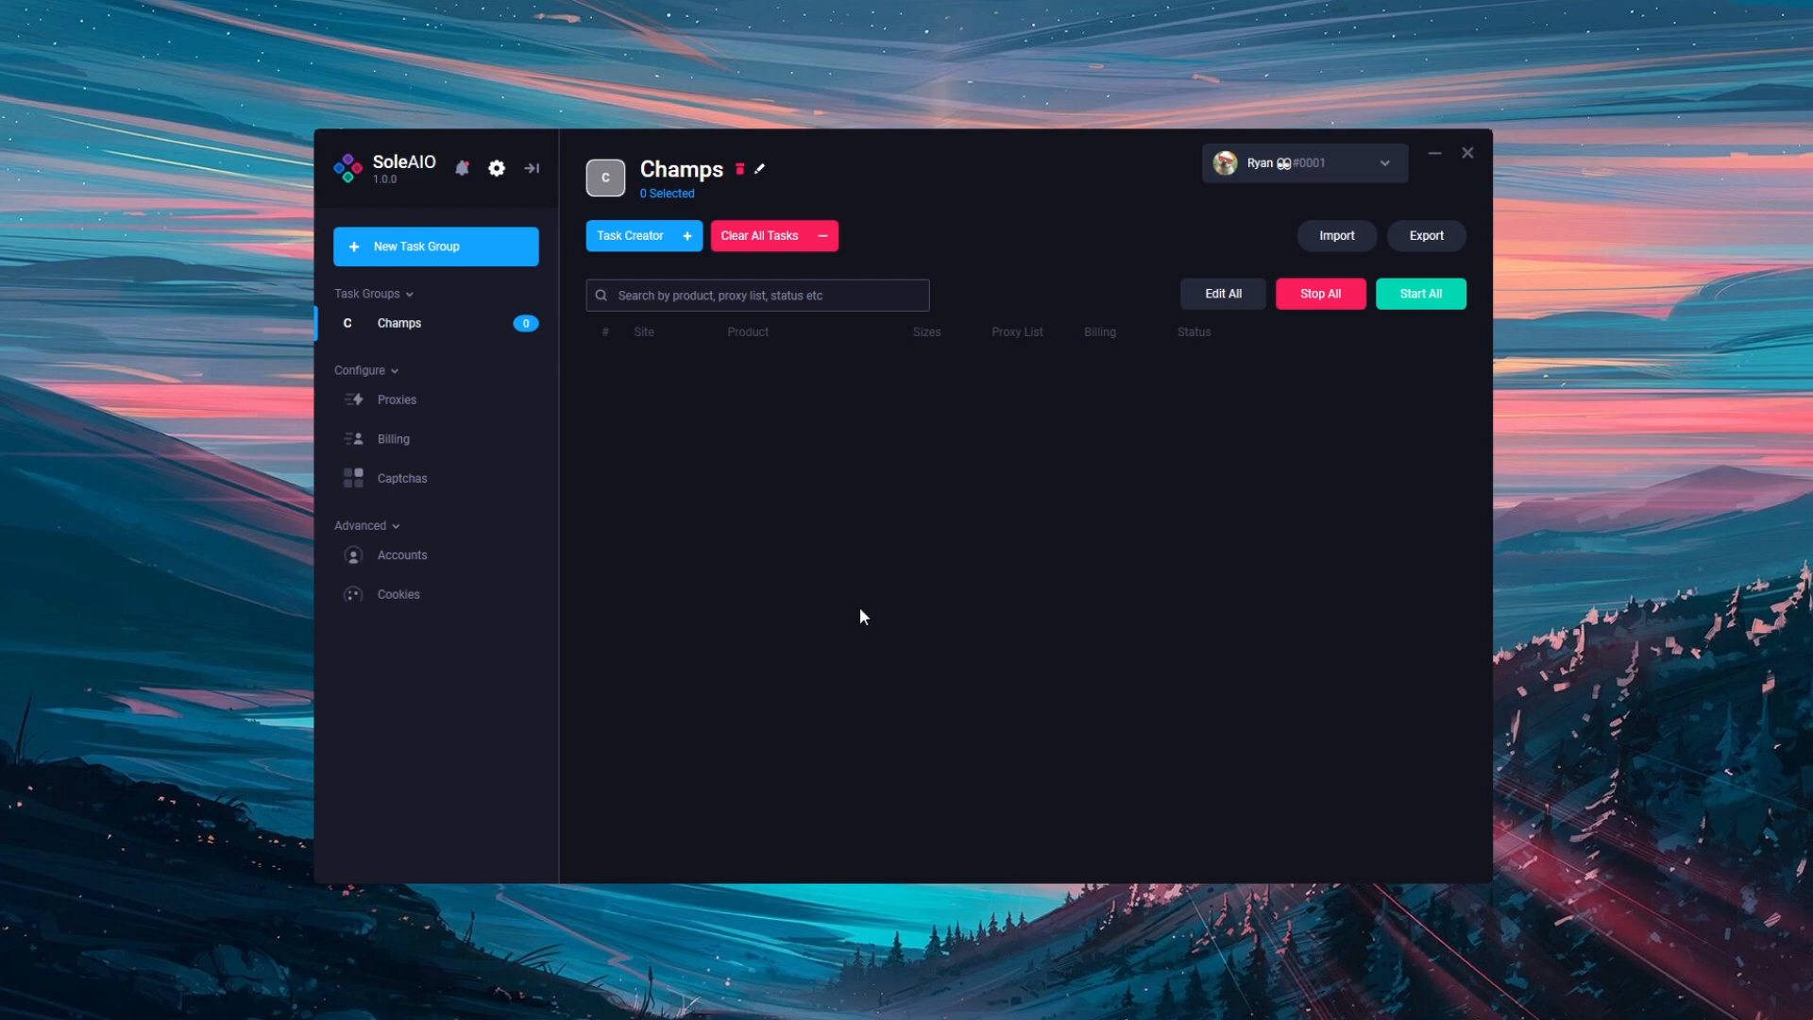
Start a new task in the Champs group with site Champs Sports and product ID FZ5246
click(661, 236)
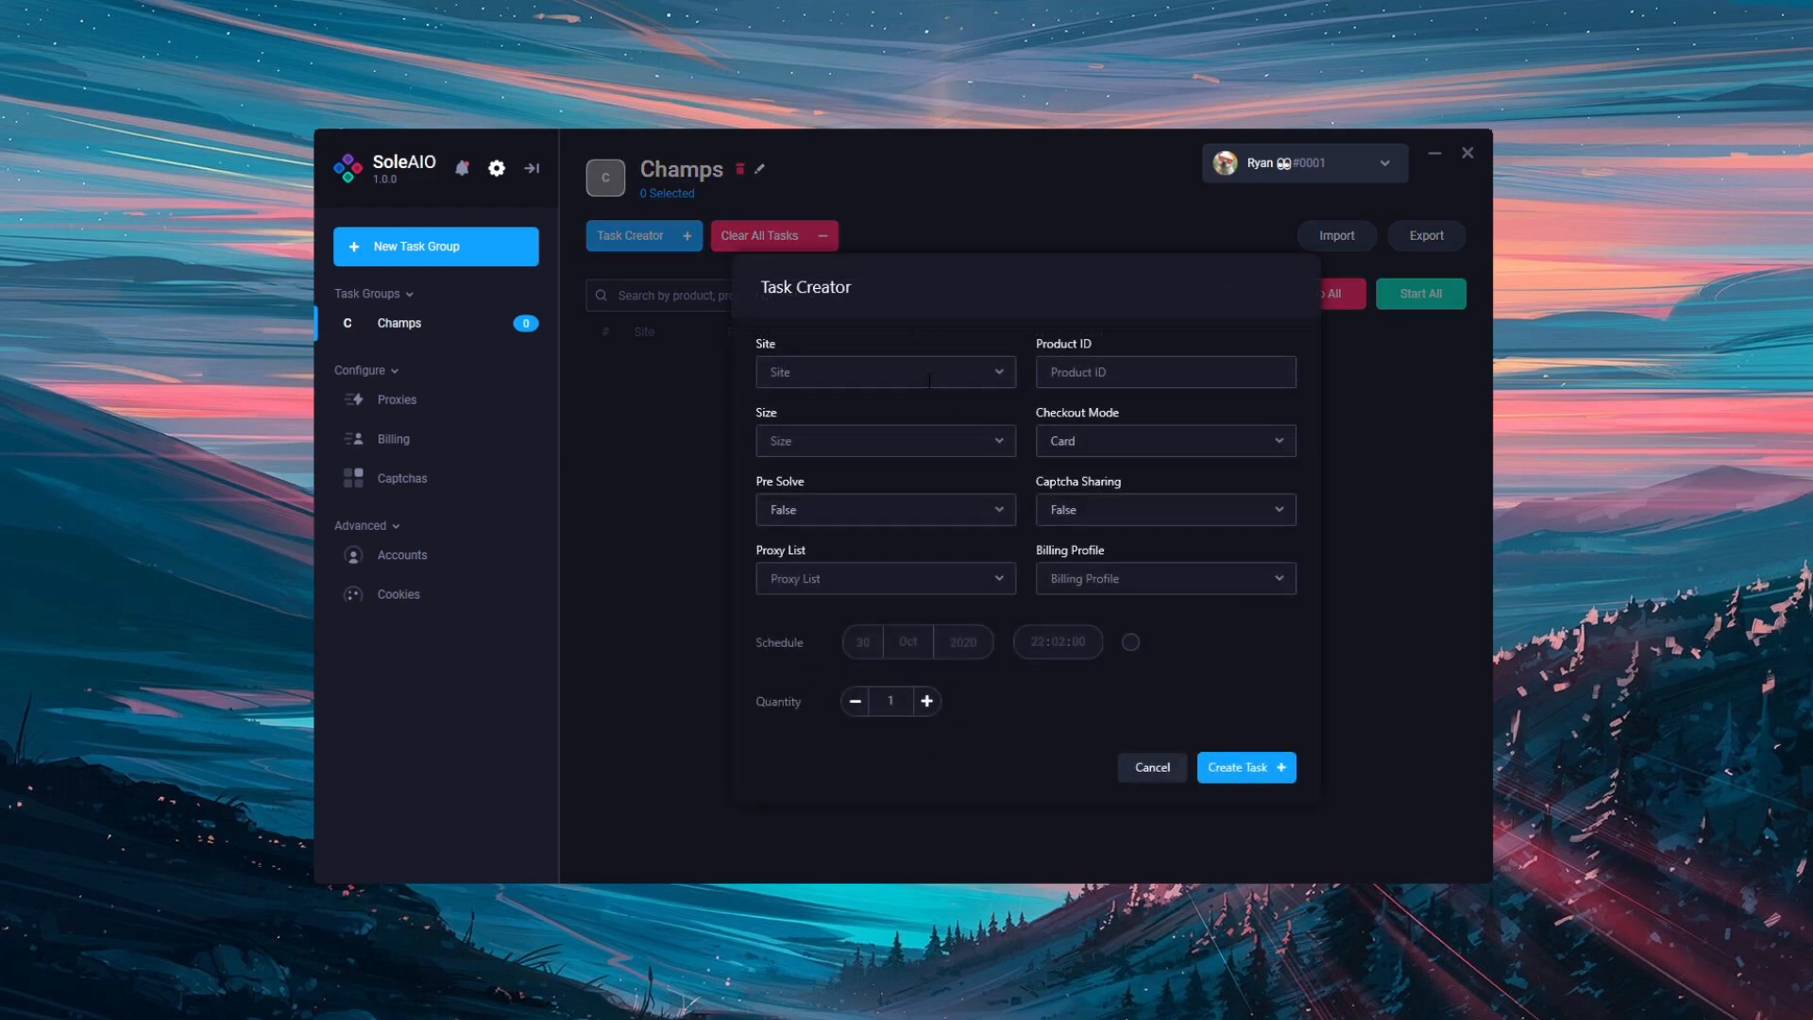
click(930, 378)
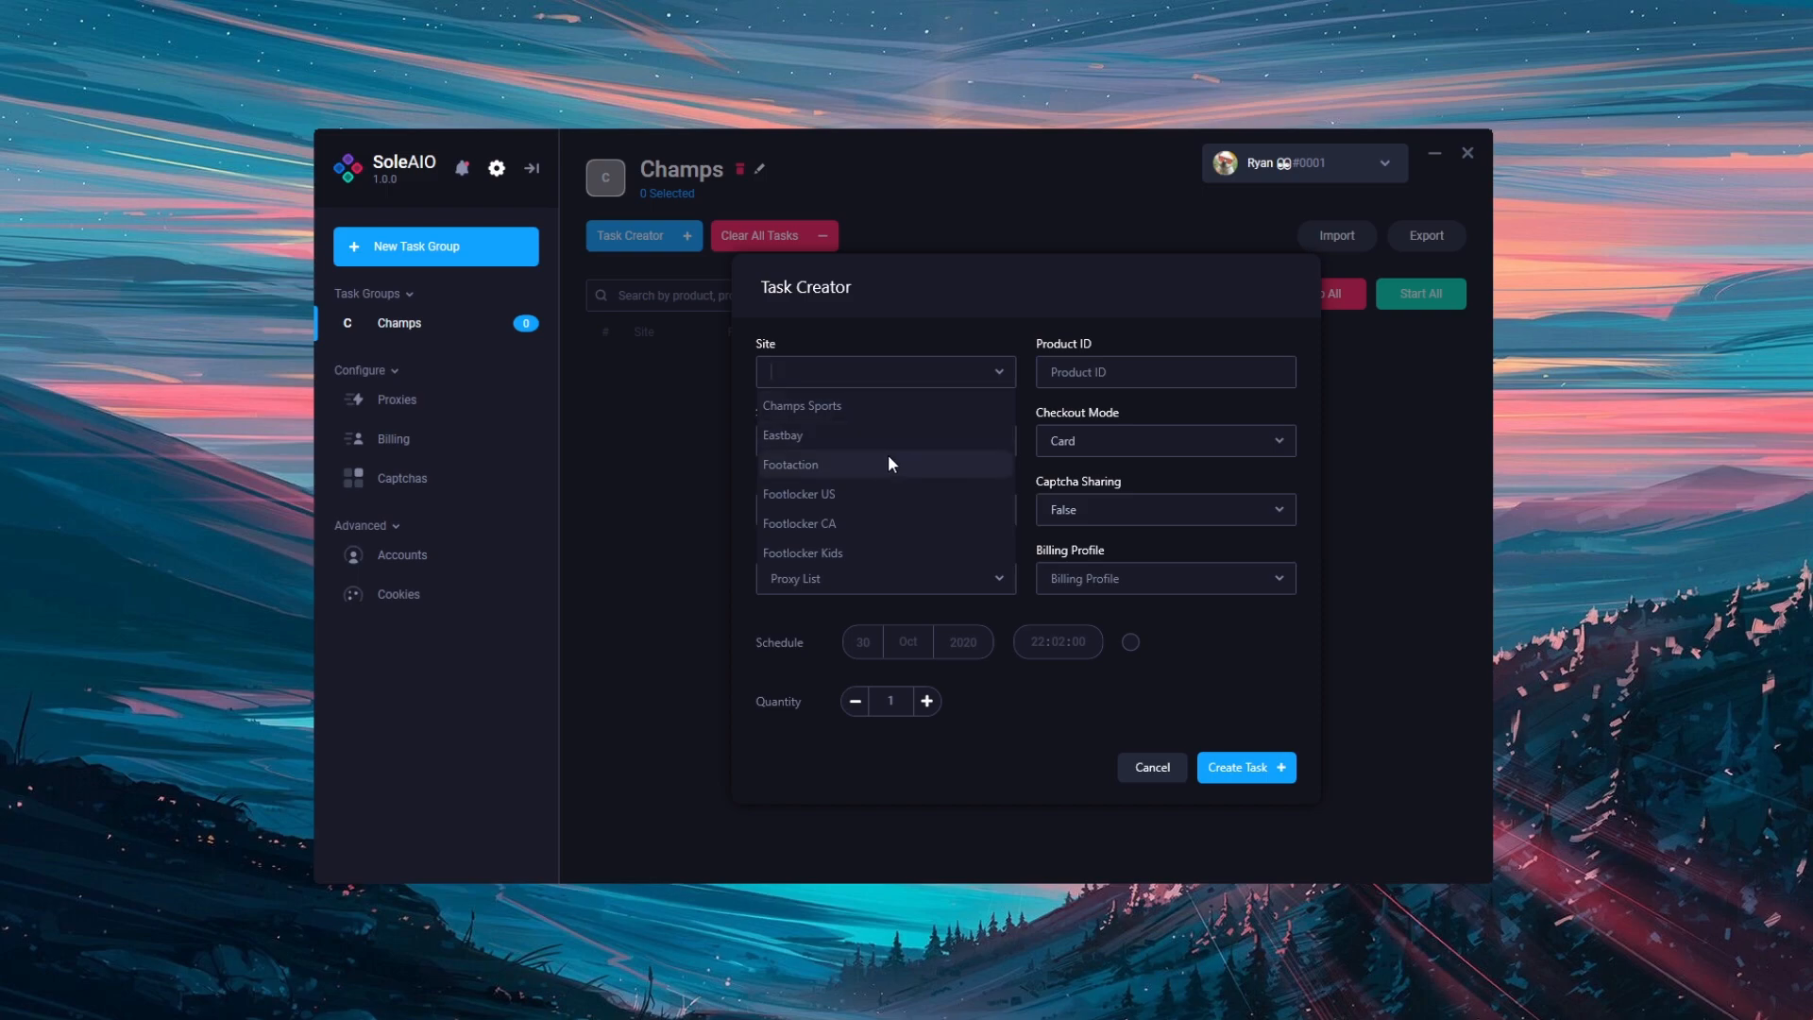
click(841, 415)
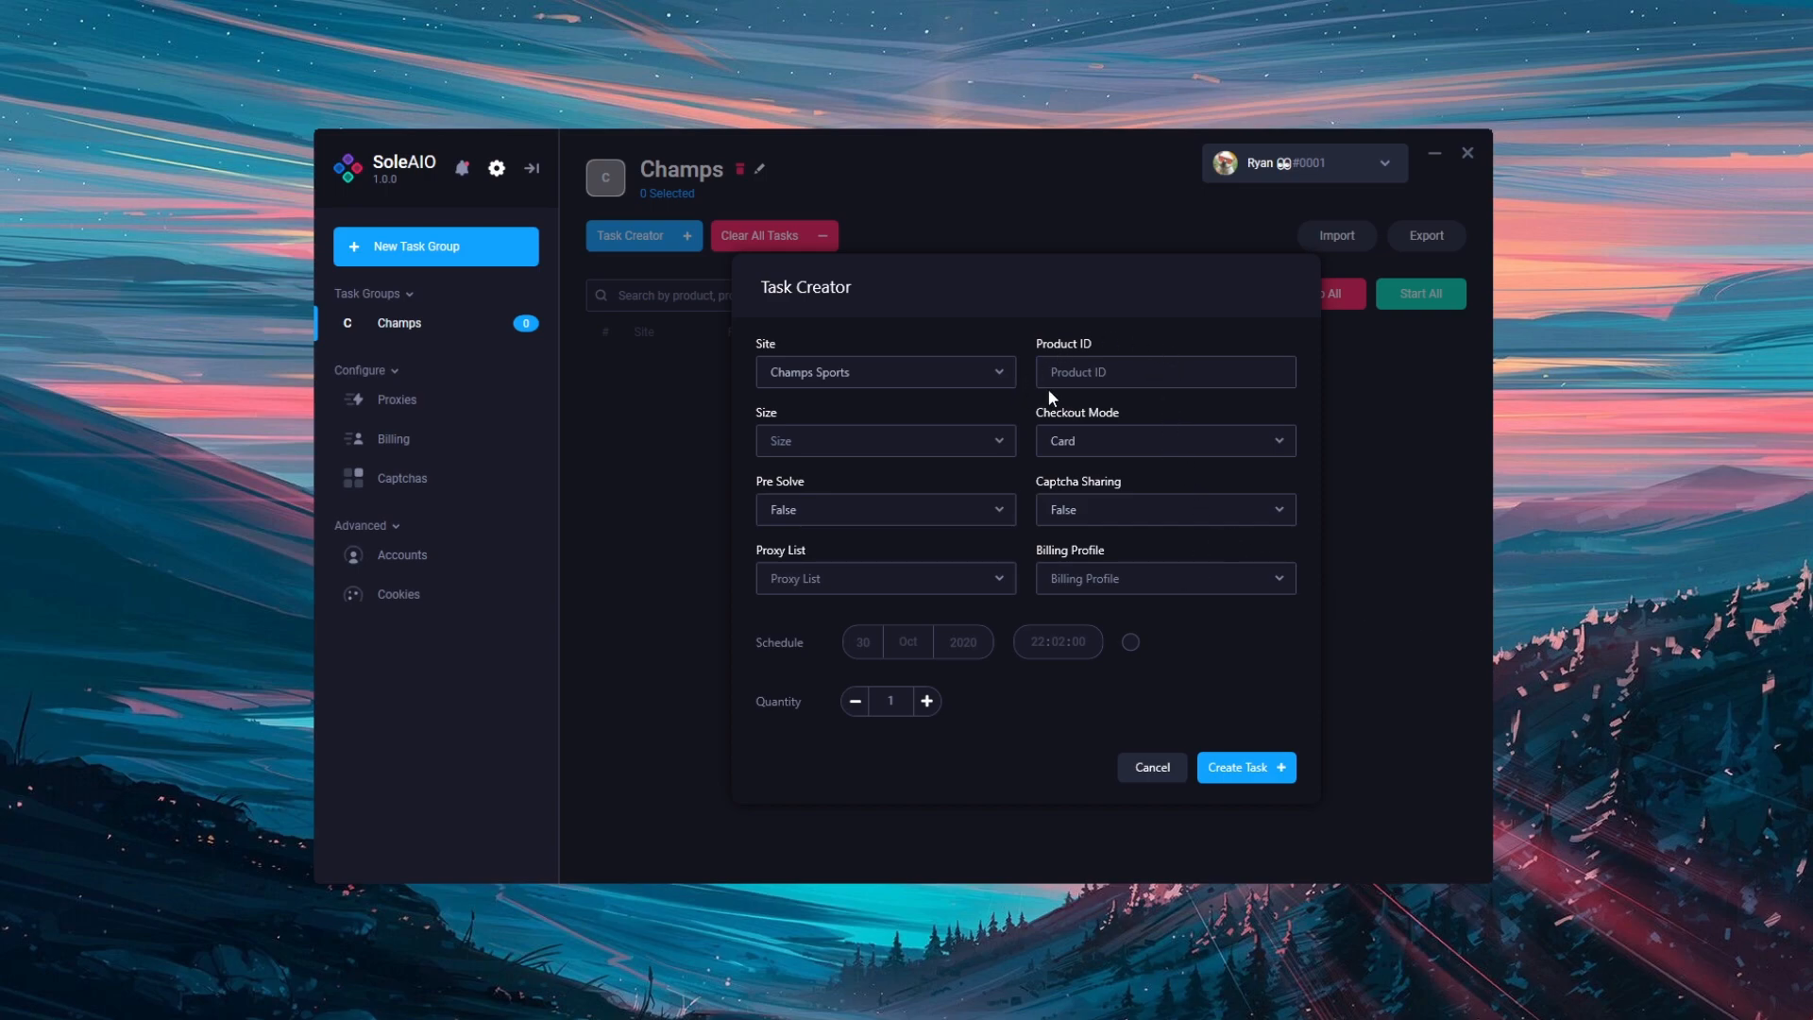
click(1109, 373)
text(FZ5246)
Try sizes 3.5 to 4.5, settle on Random as the size, and keep Card as the checkout mode
click(937, 440)
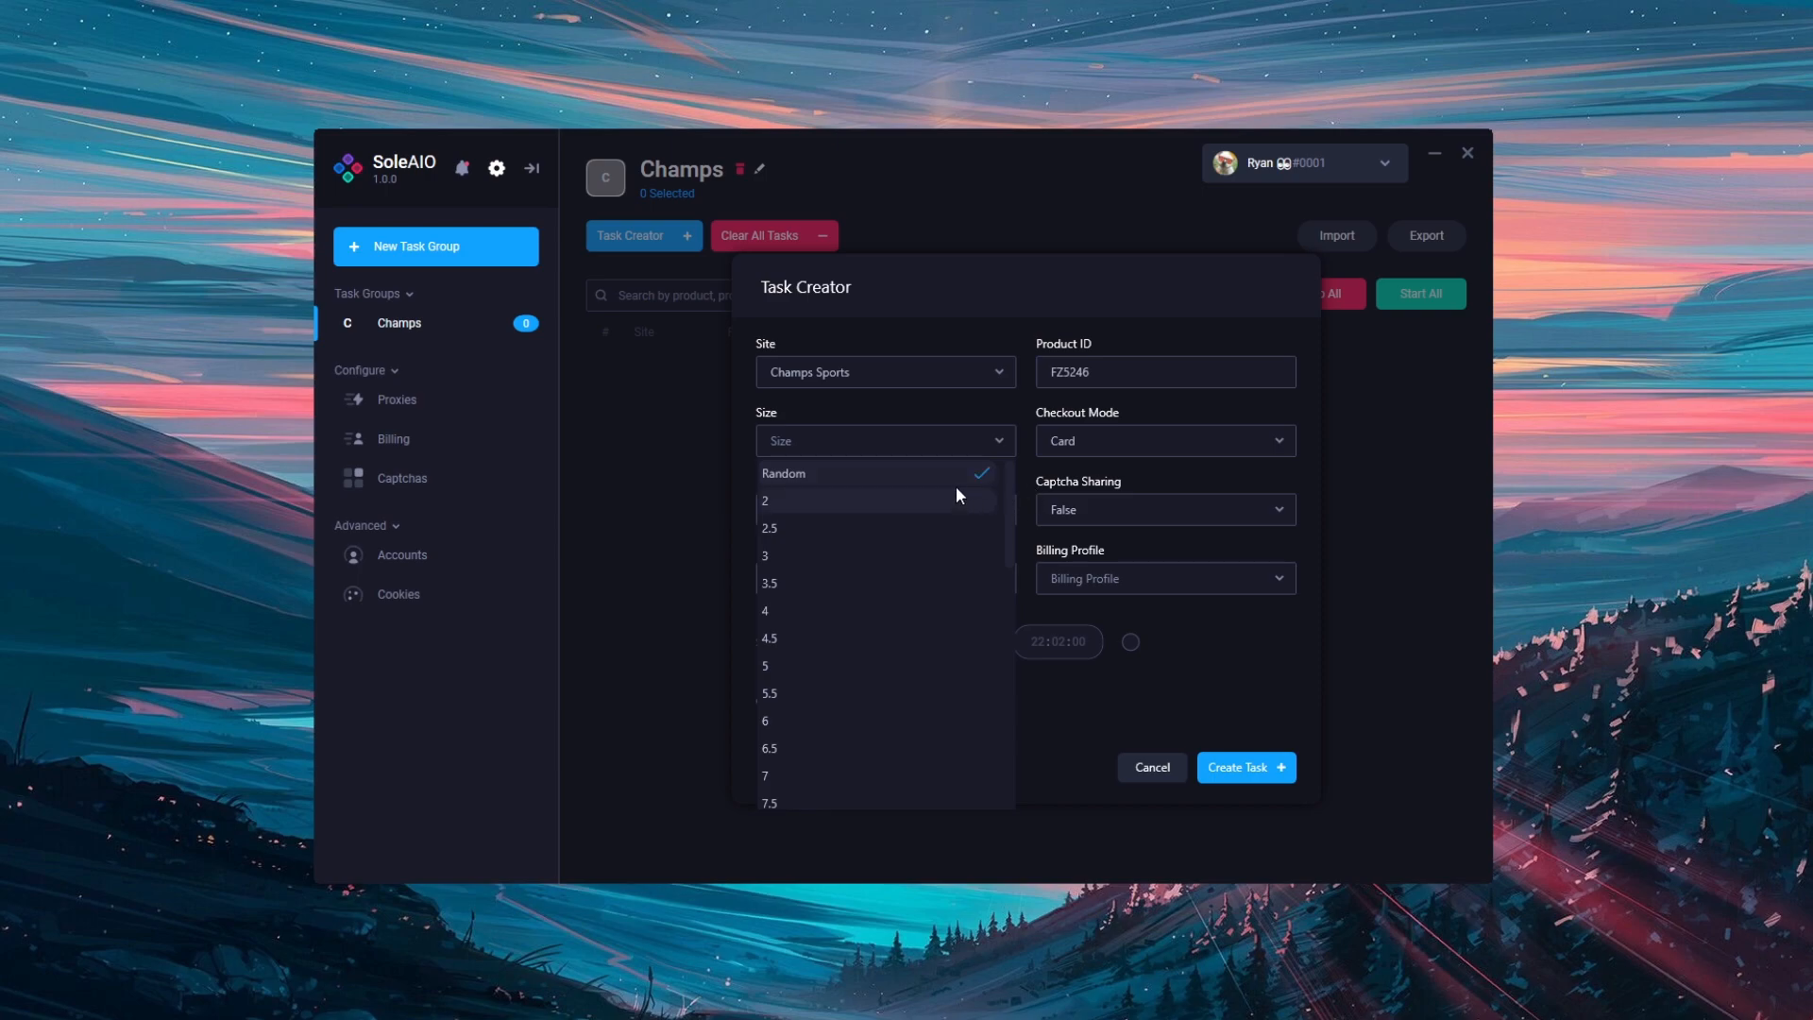
click(905, 585)
click(918, 616)
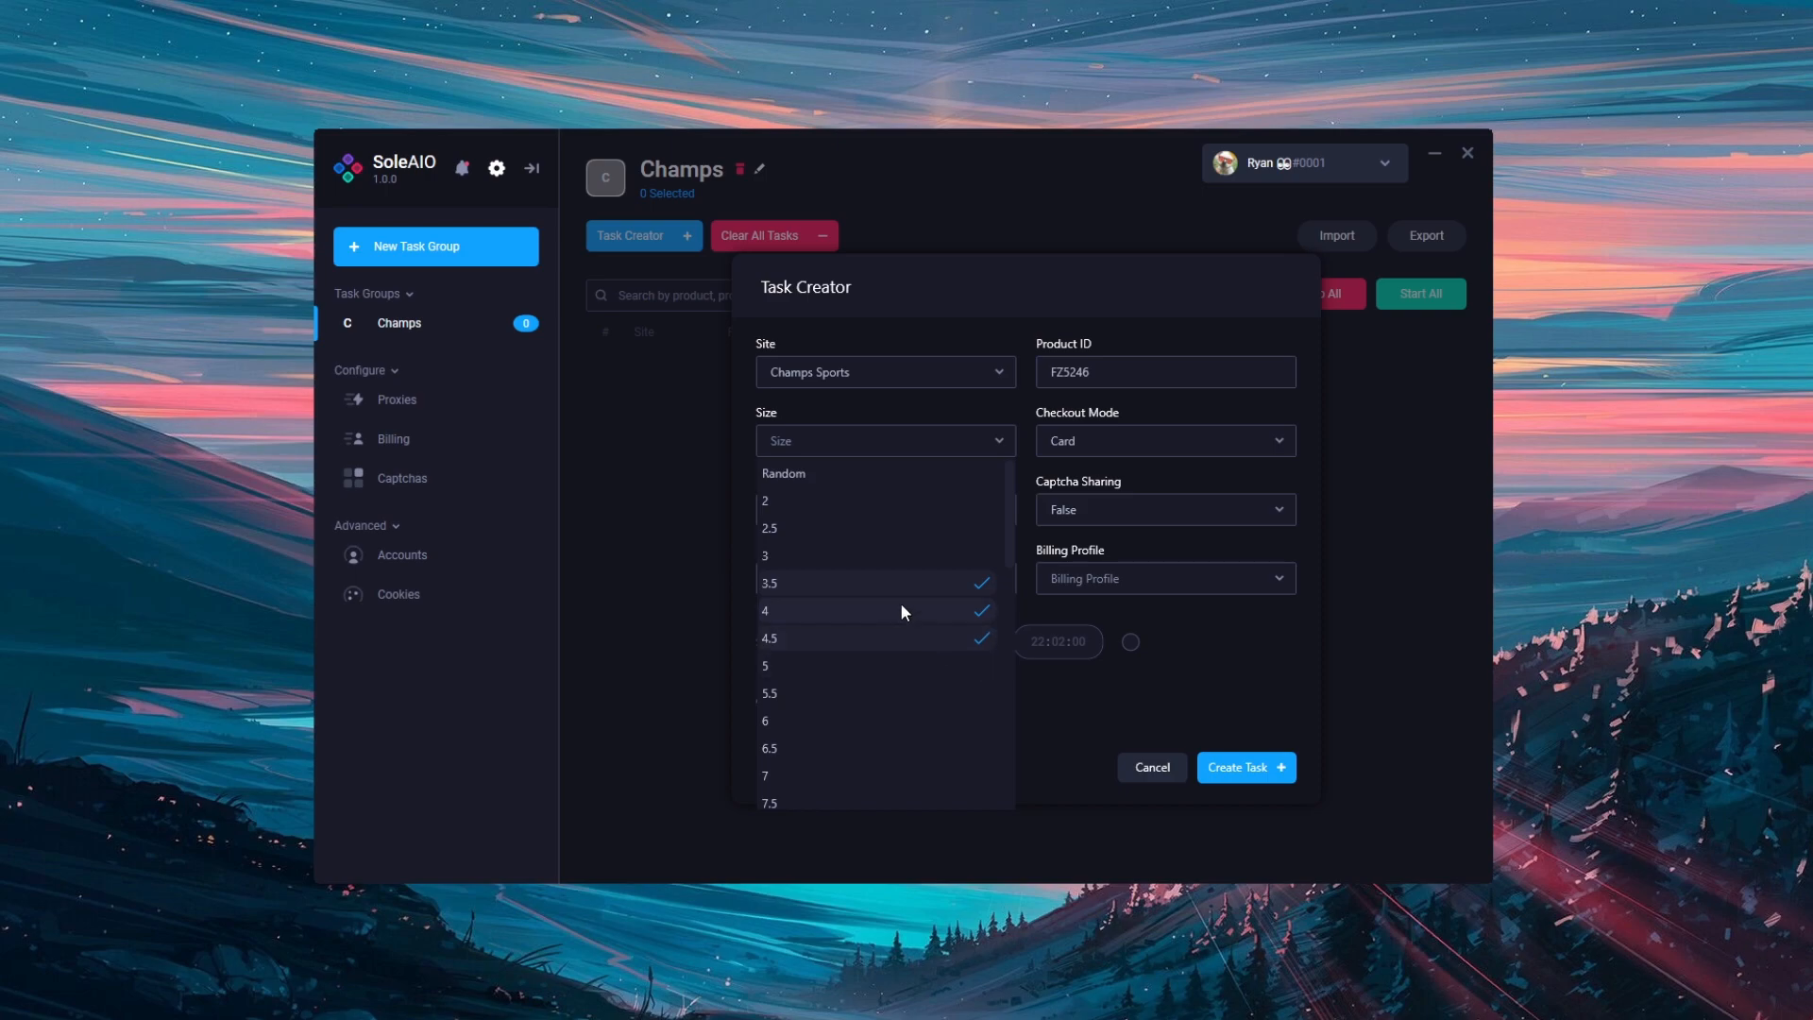
click(831, 474)
click(1111, 443)
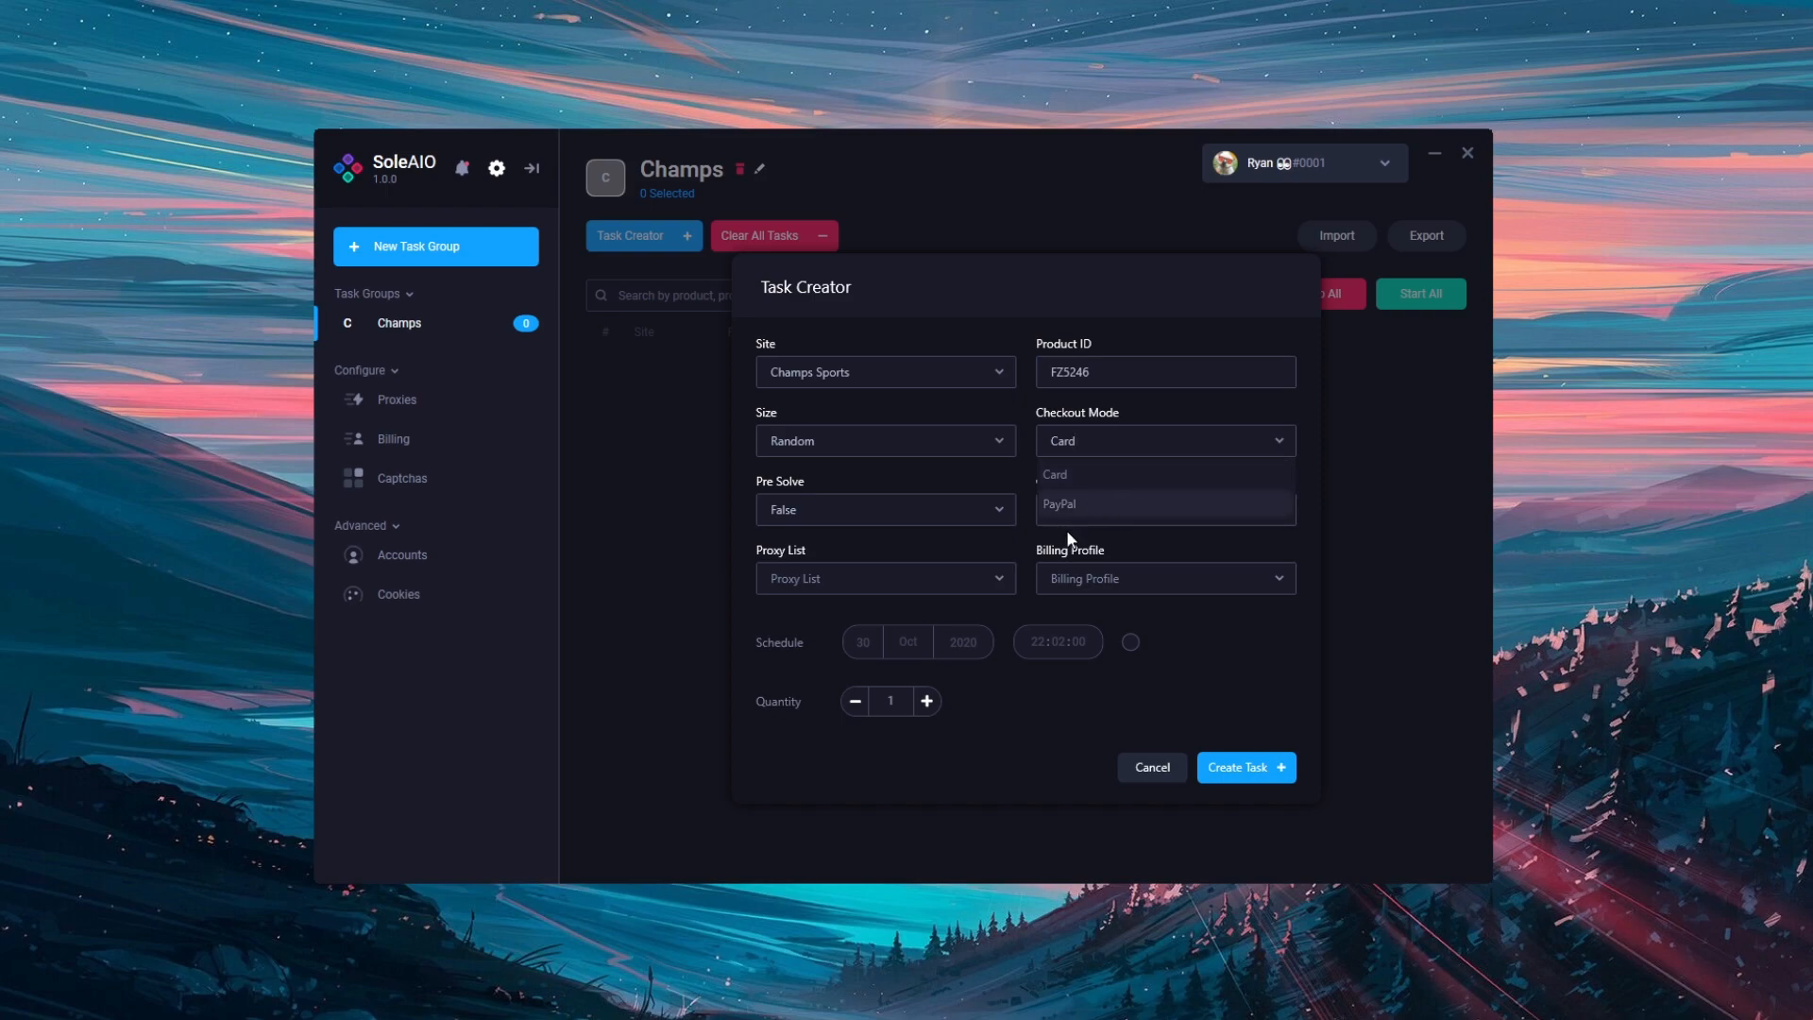
click(1081, 475)
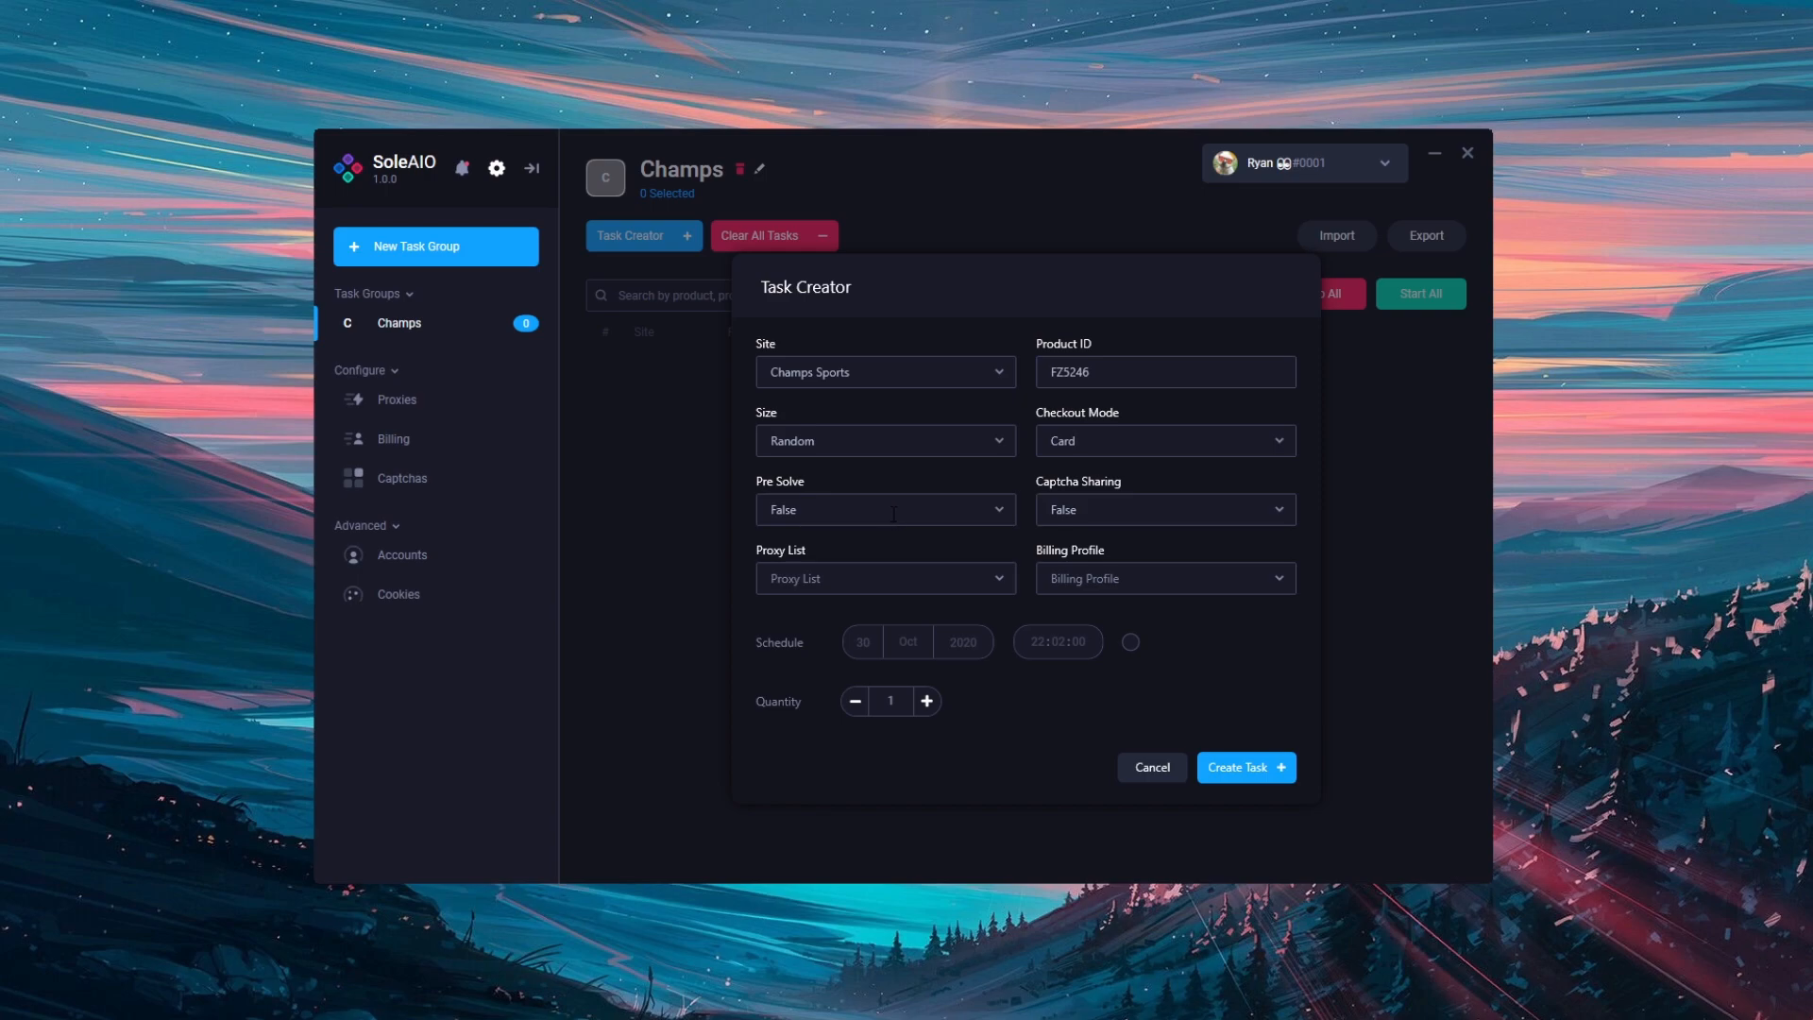
Set Pre Solve to True and choose No Proxy as the task's proxy list
click(890, 514)
click(881, 544)
click(872, 501)
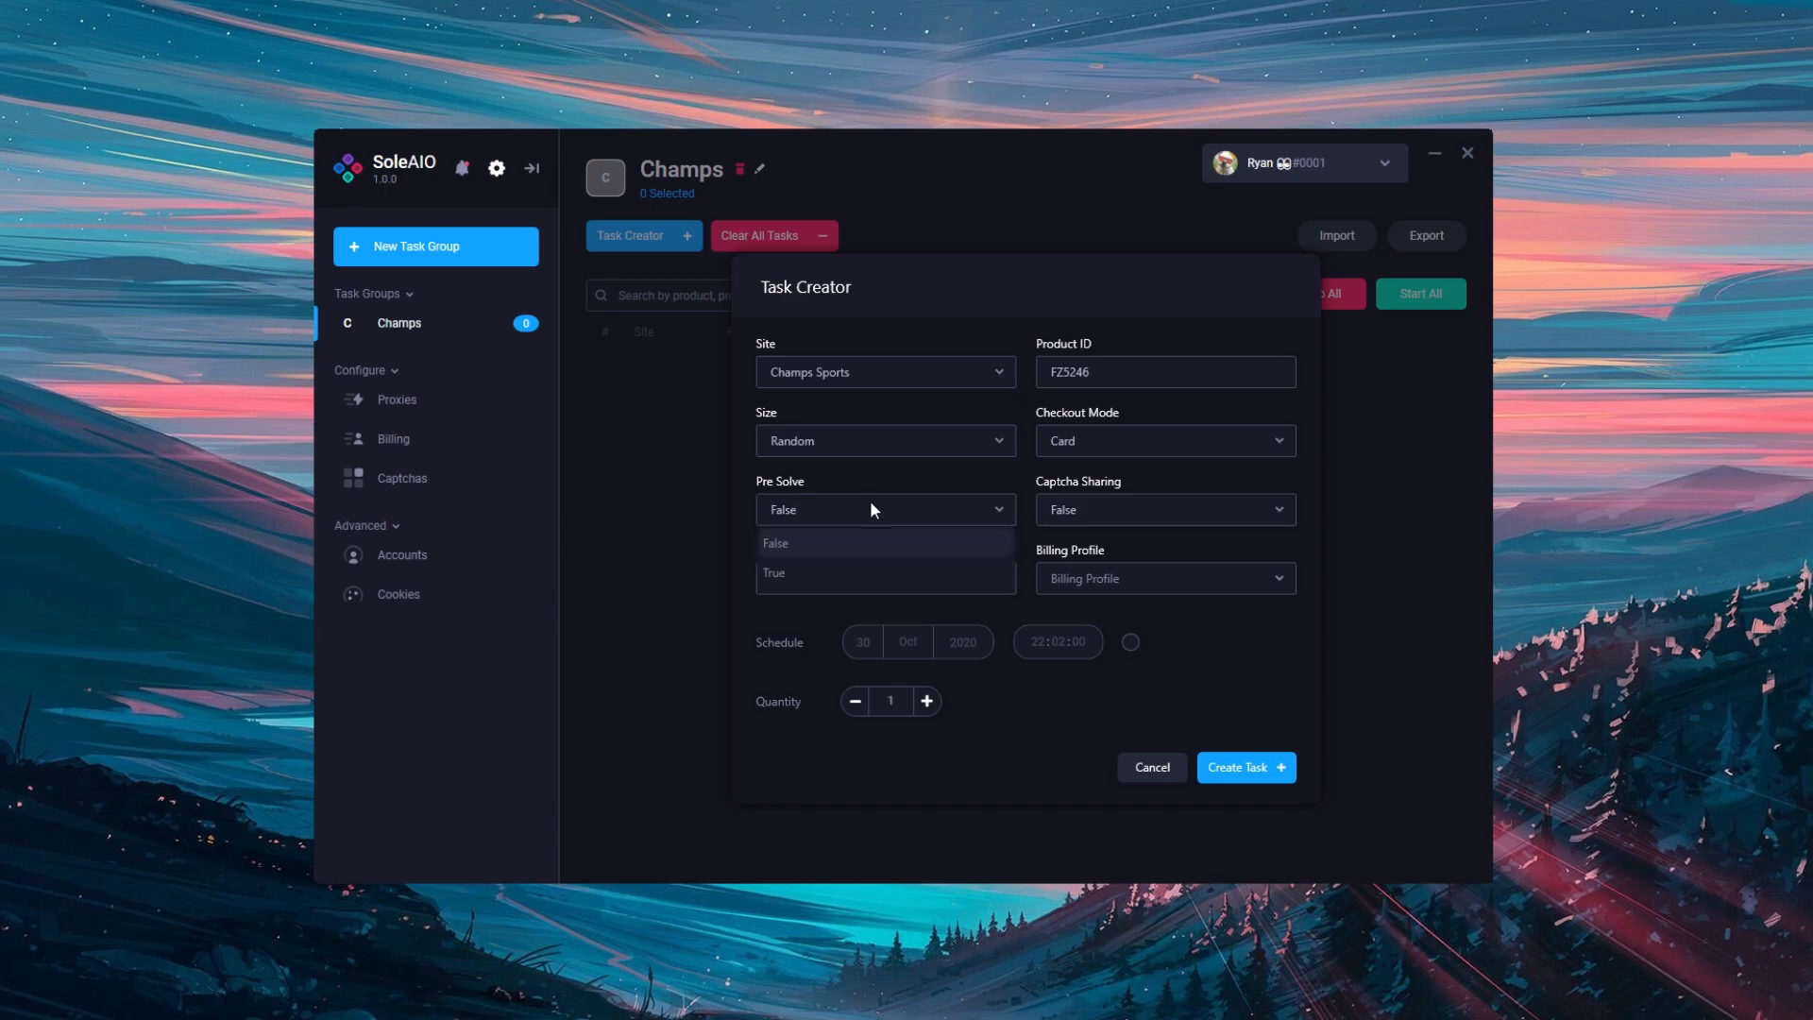
click(877, 562)
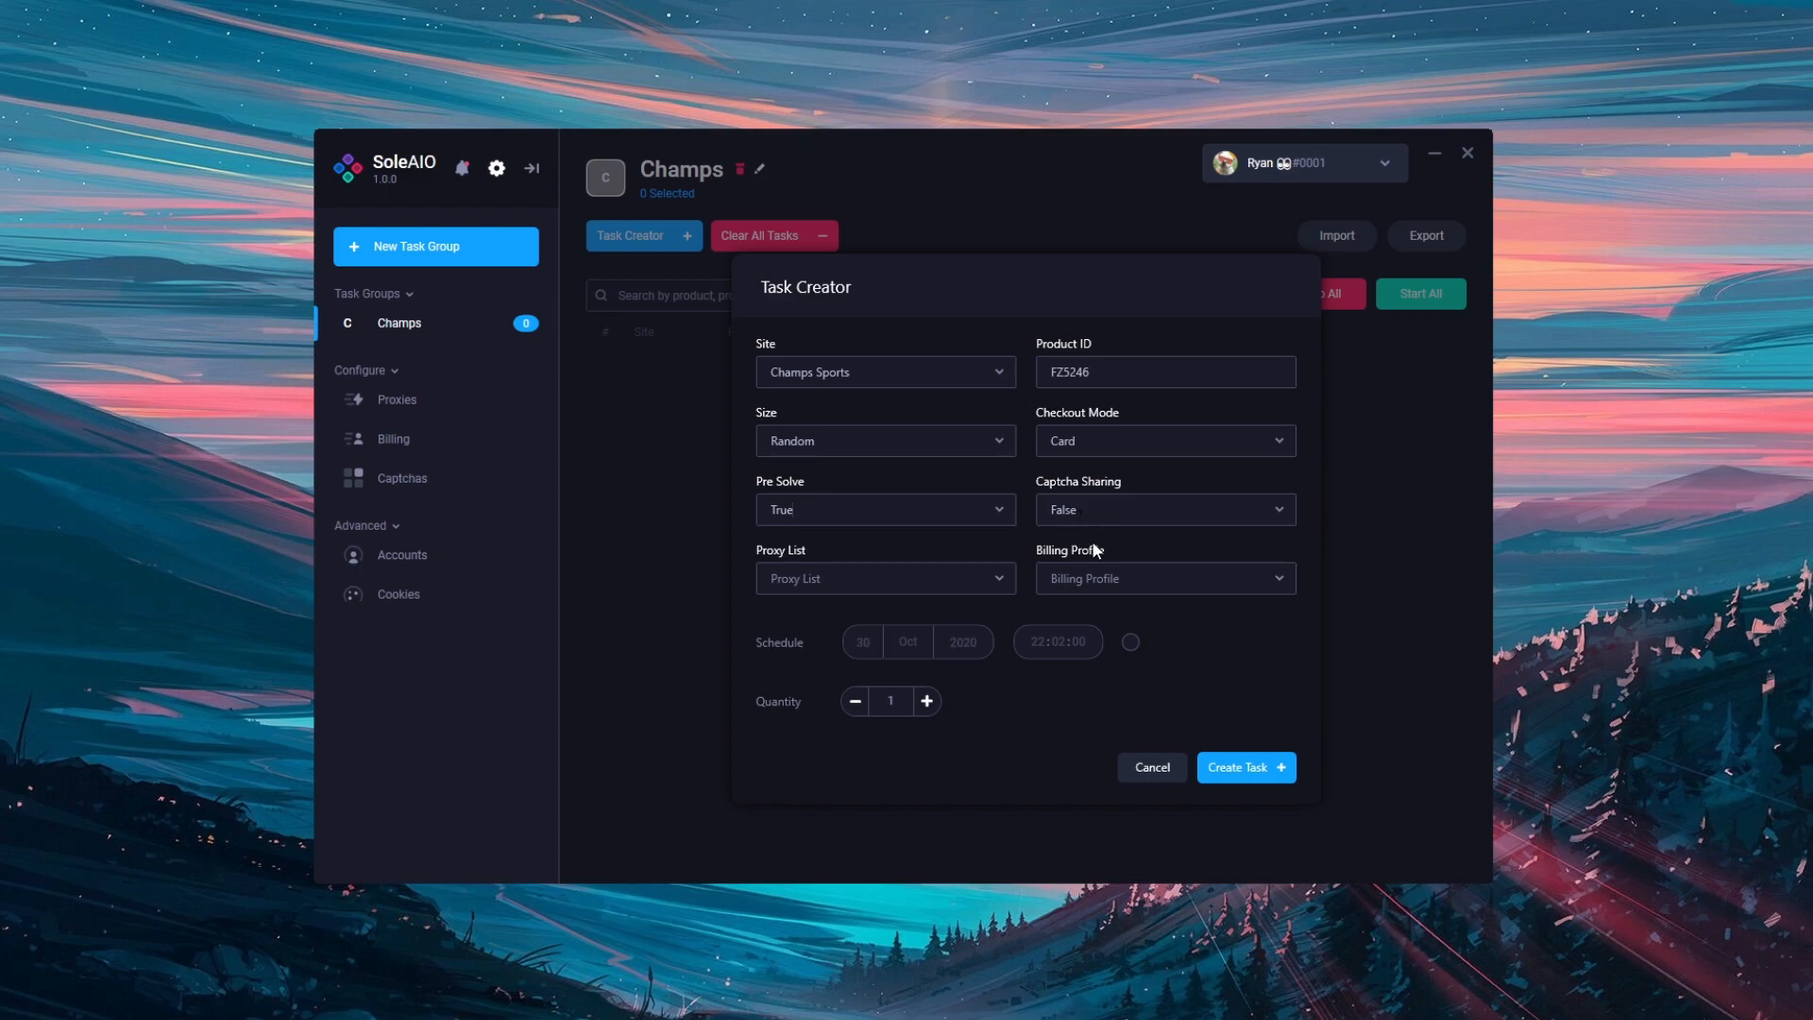
click(980, 585)
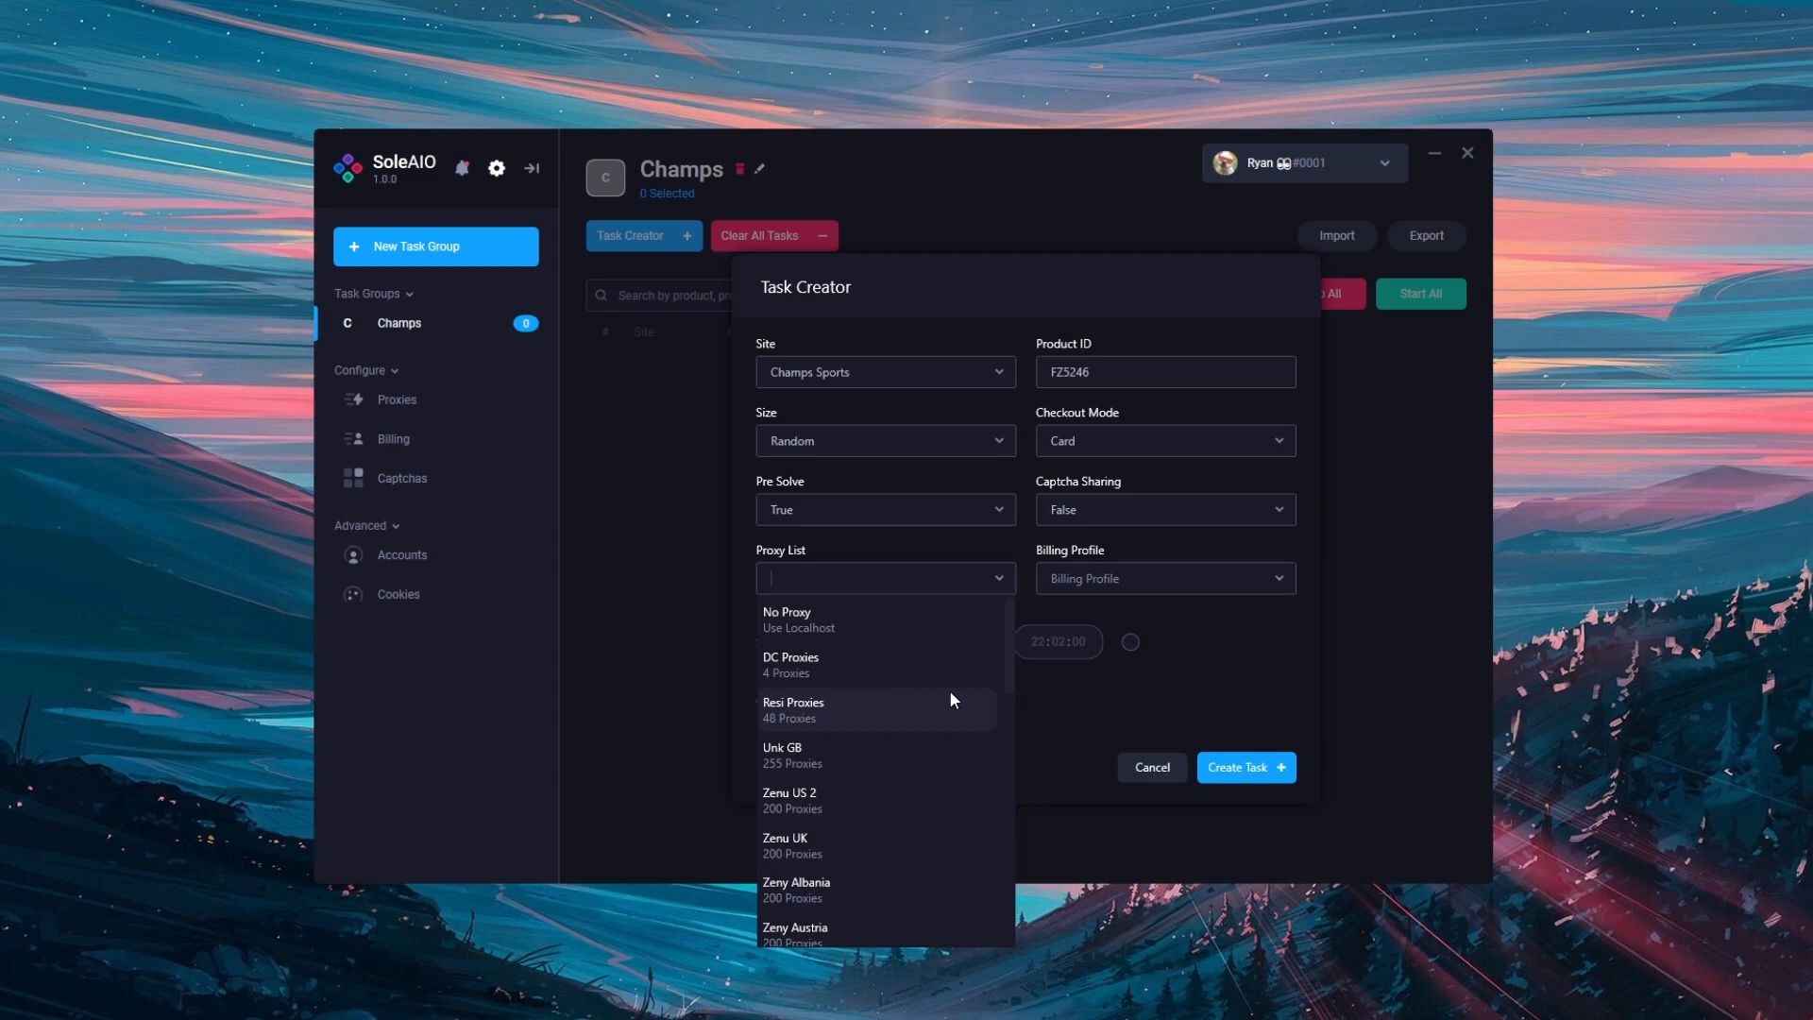
click(853, 618)
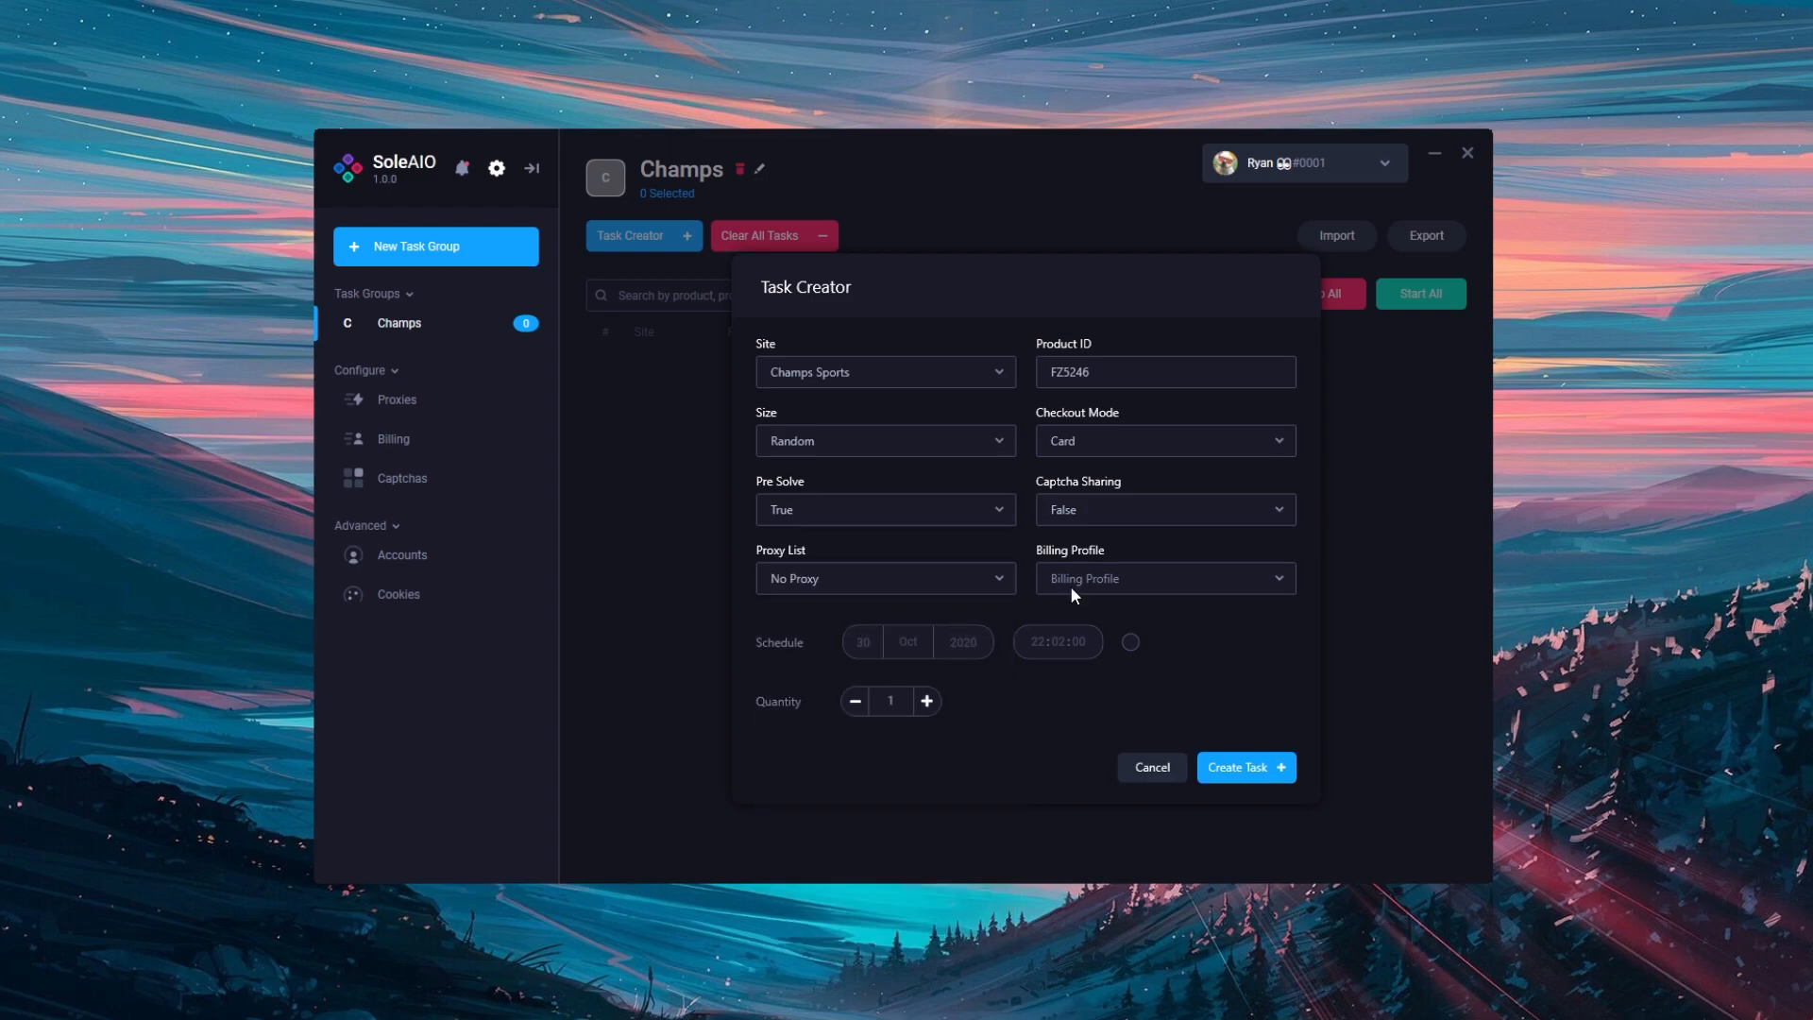
Choose US Test Profile from the Test Profiles group as the billing profile
click(1070, 590)
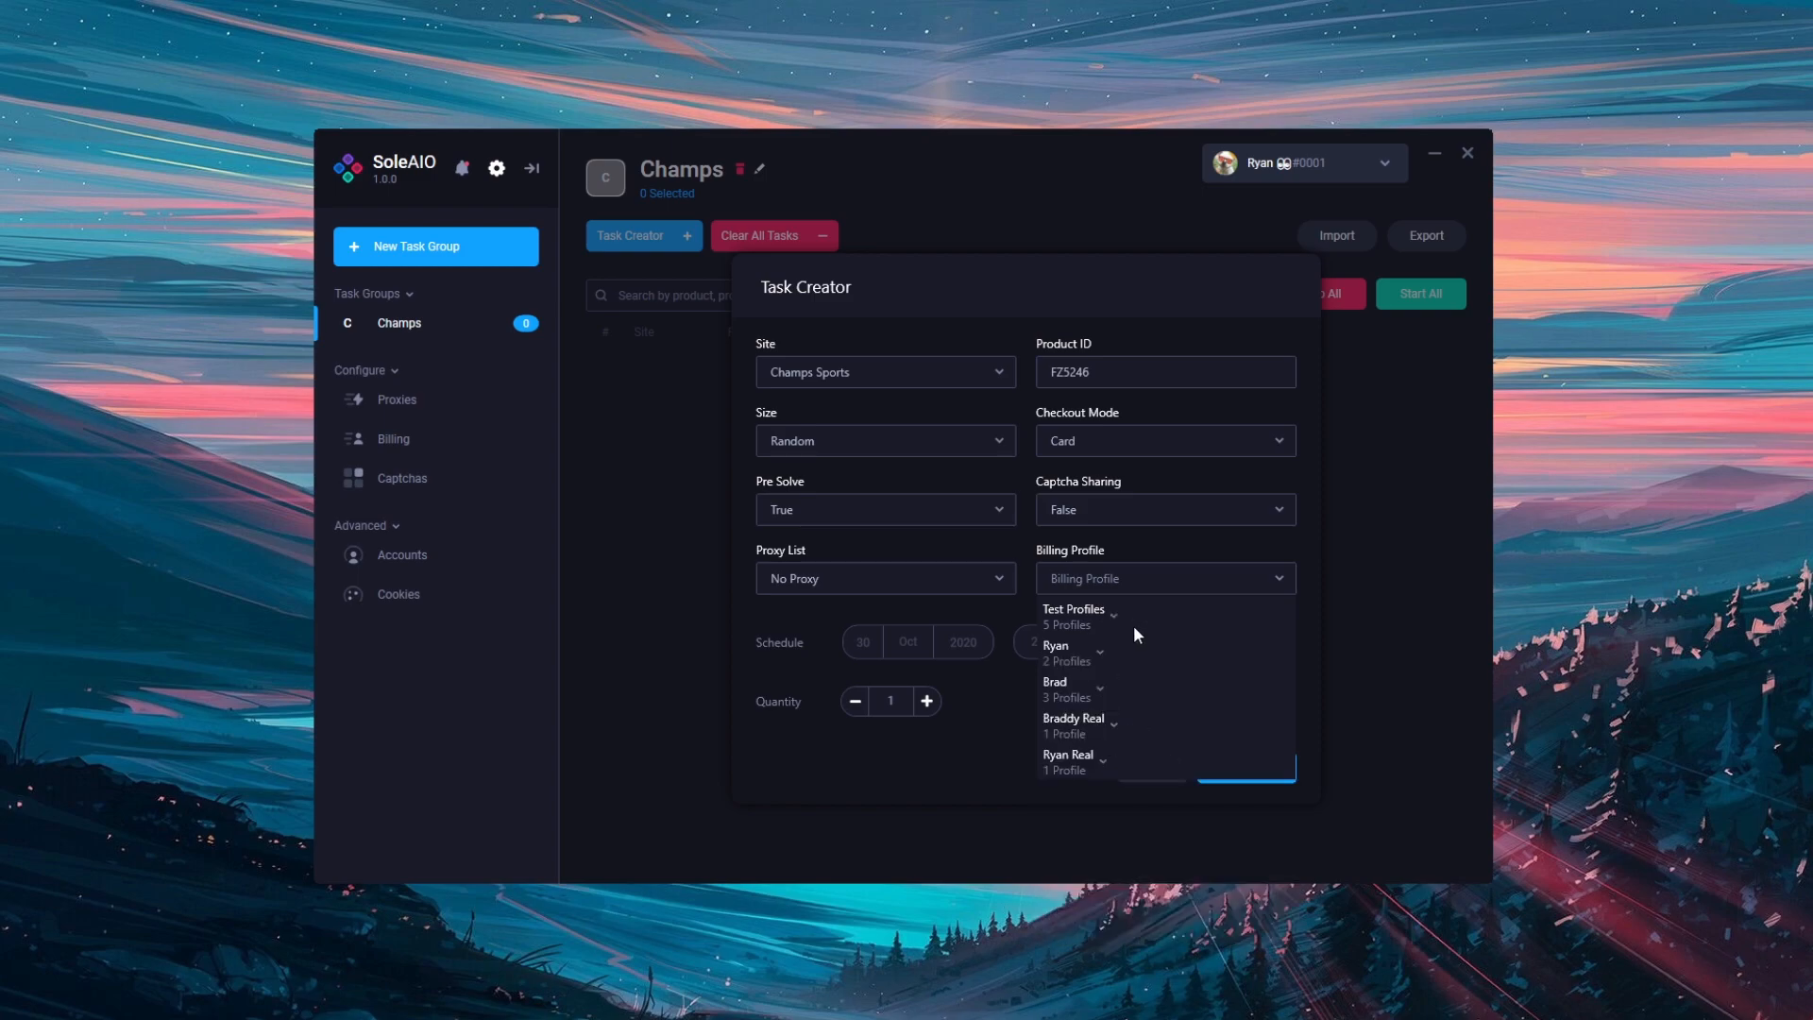
click(1110, 614)
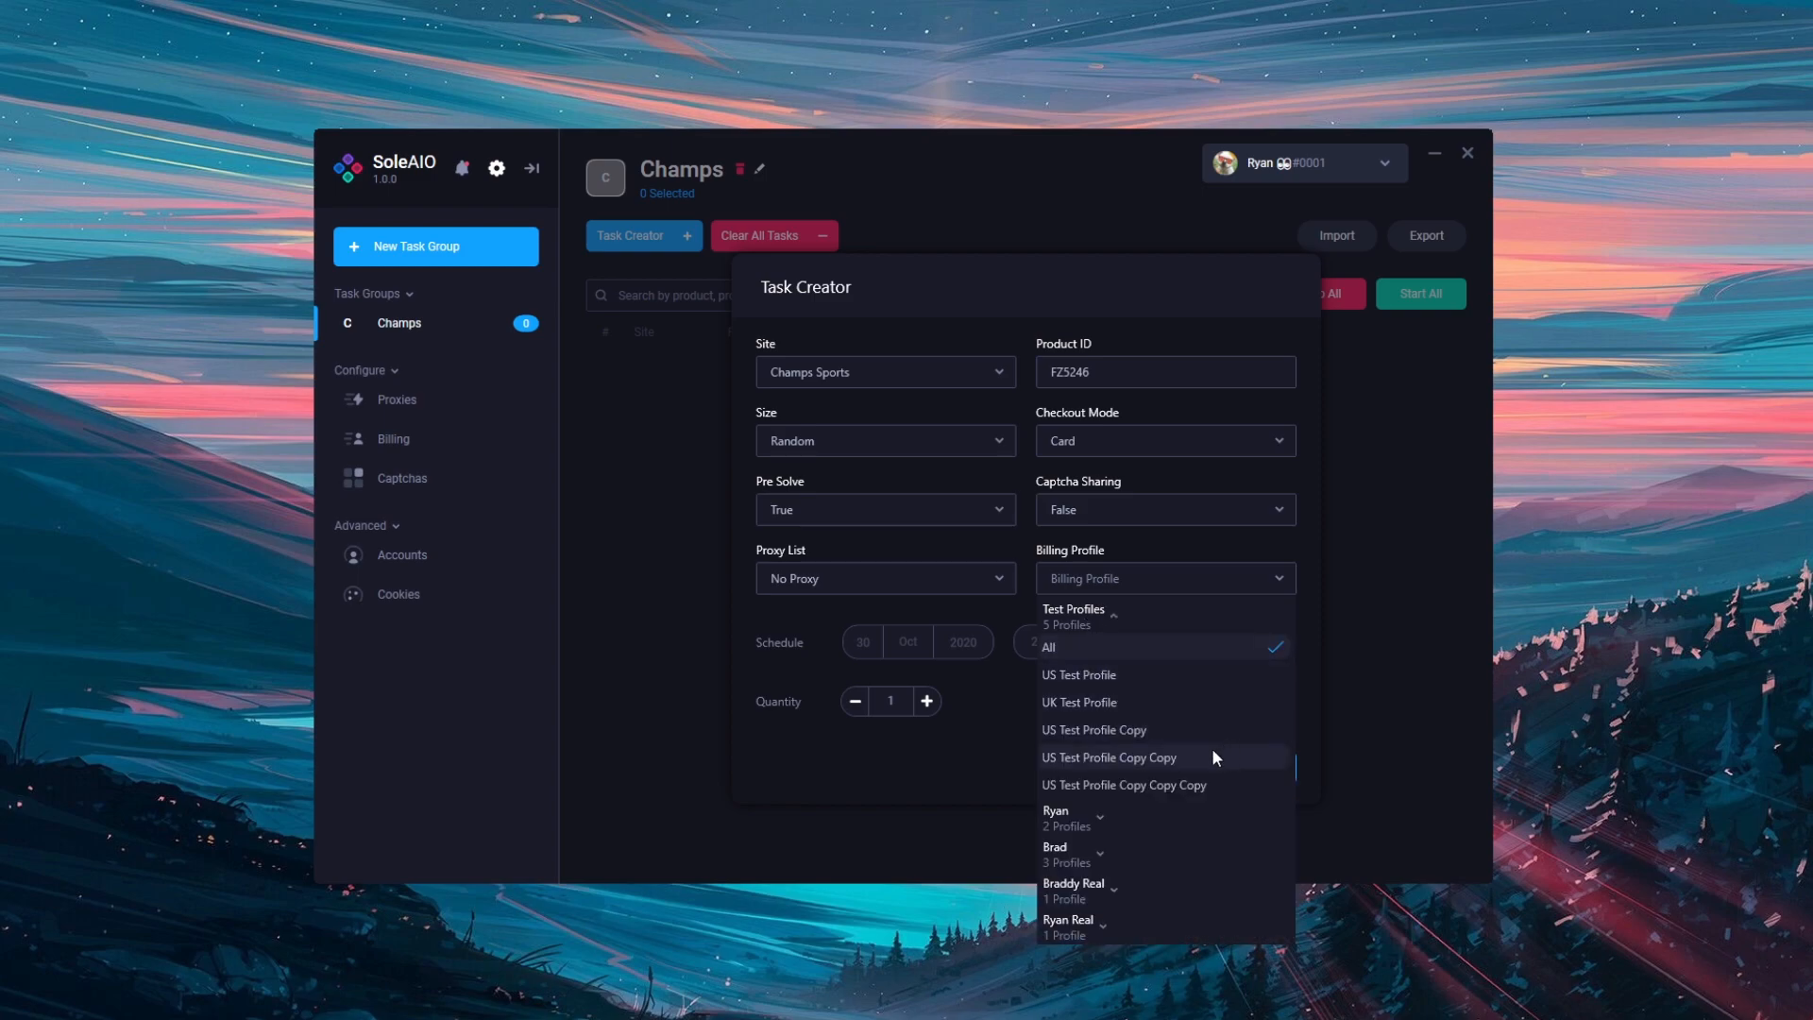
click(1133, 672)
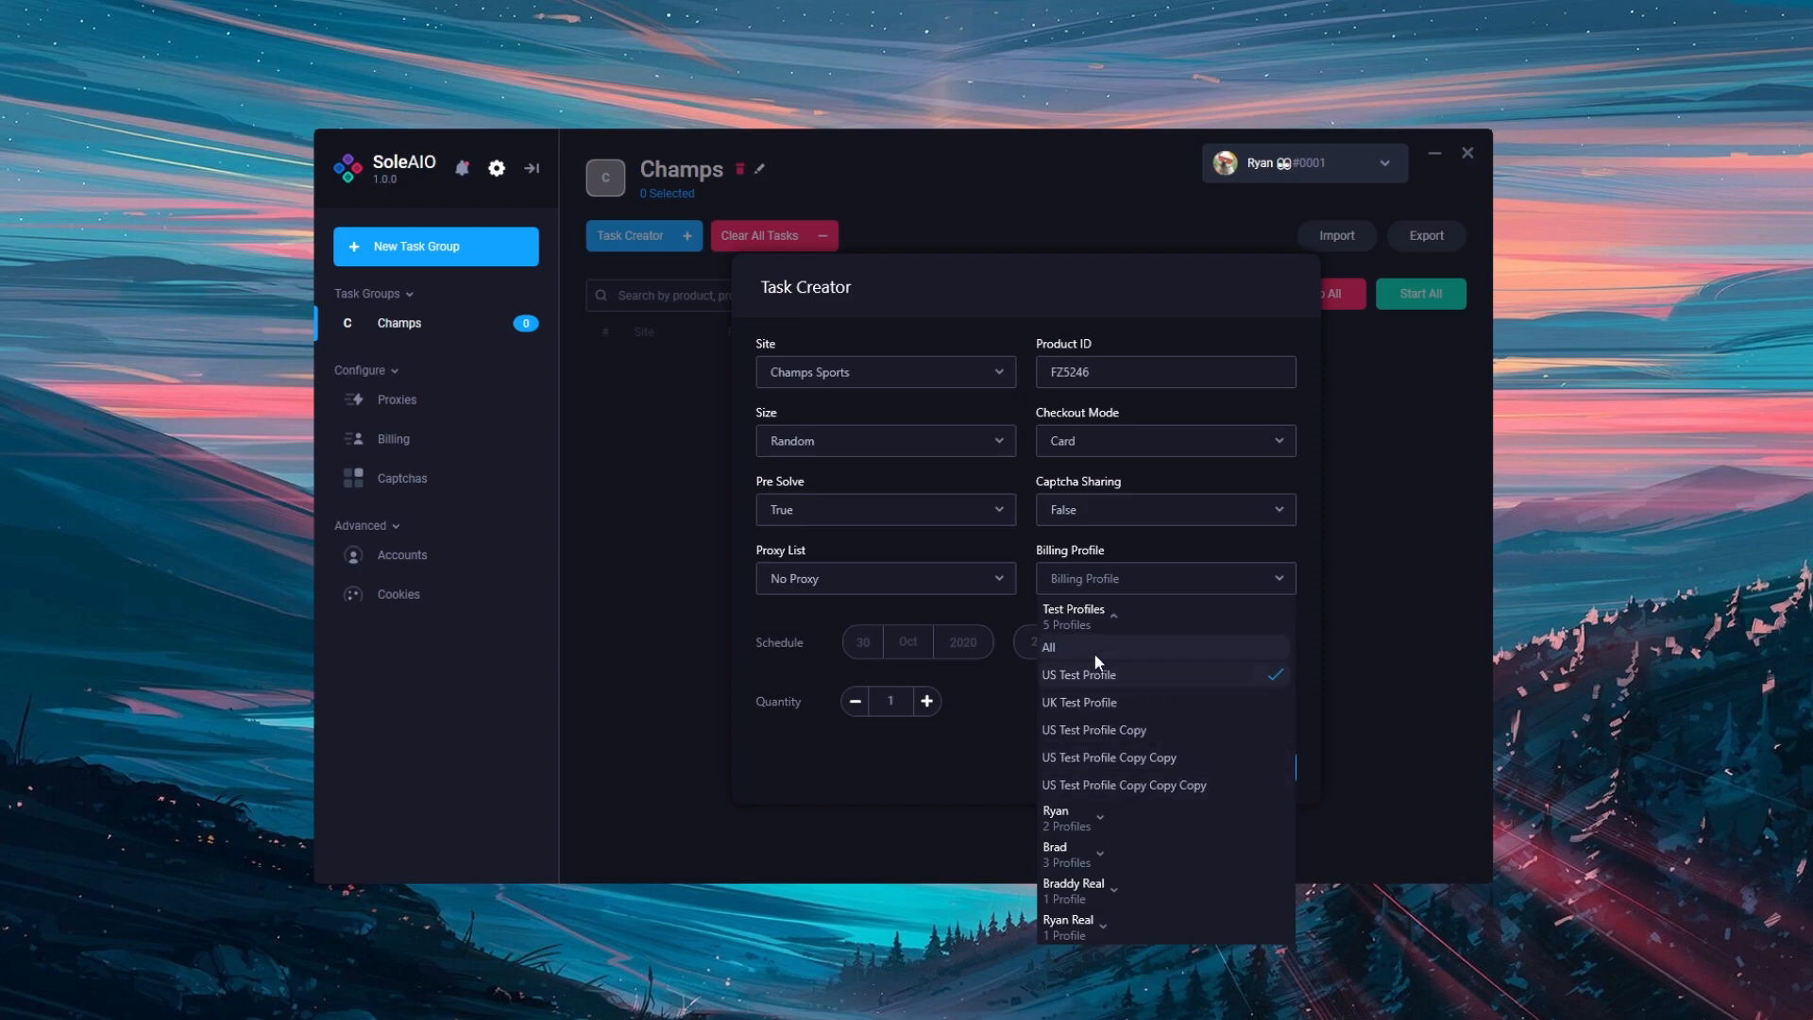
click(989, 604)
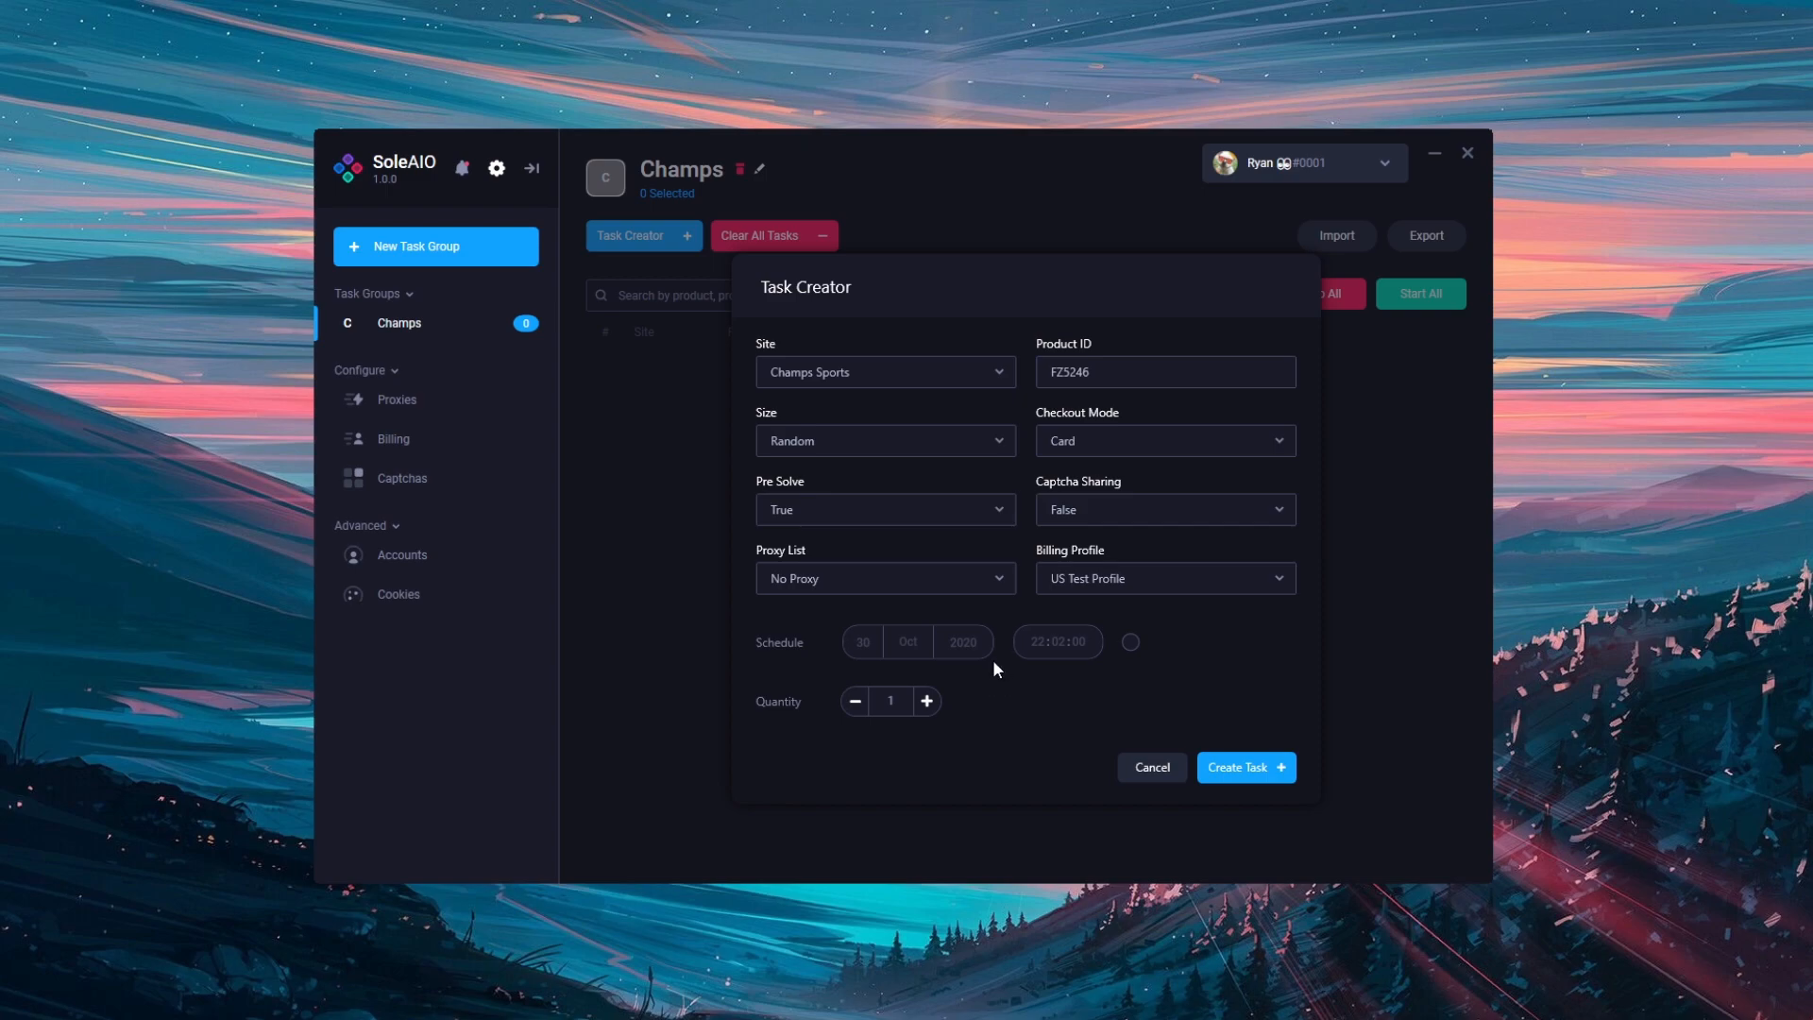
Switch the schedule on and off again, and increase the task quantity
click(1130, 644)
click(1130, 644)
click(926, 700)
click(926, 701)
click(926, 701)
click(926, 701)
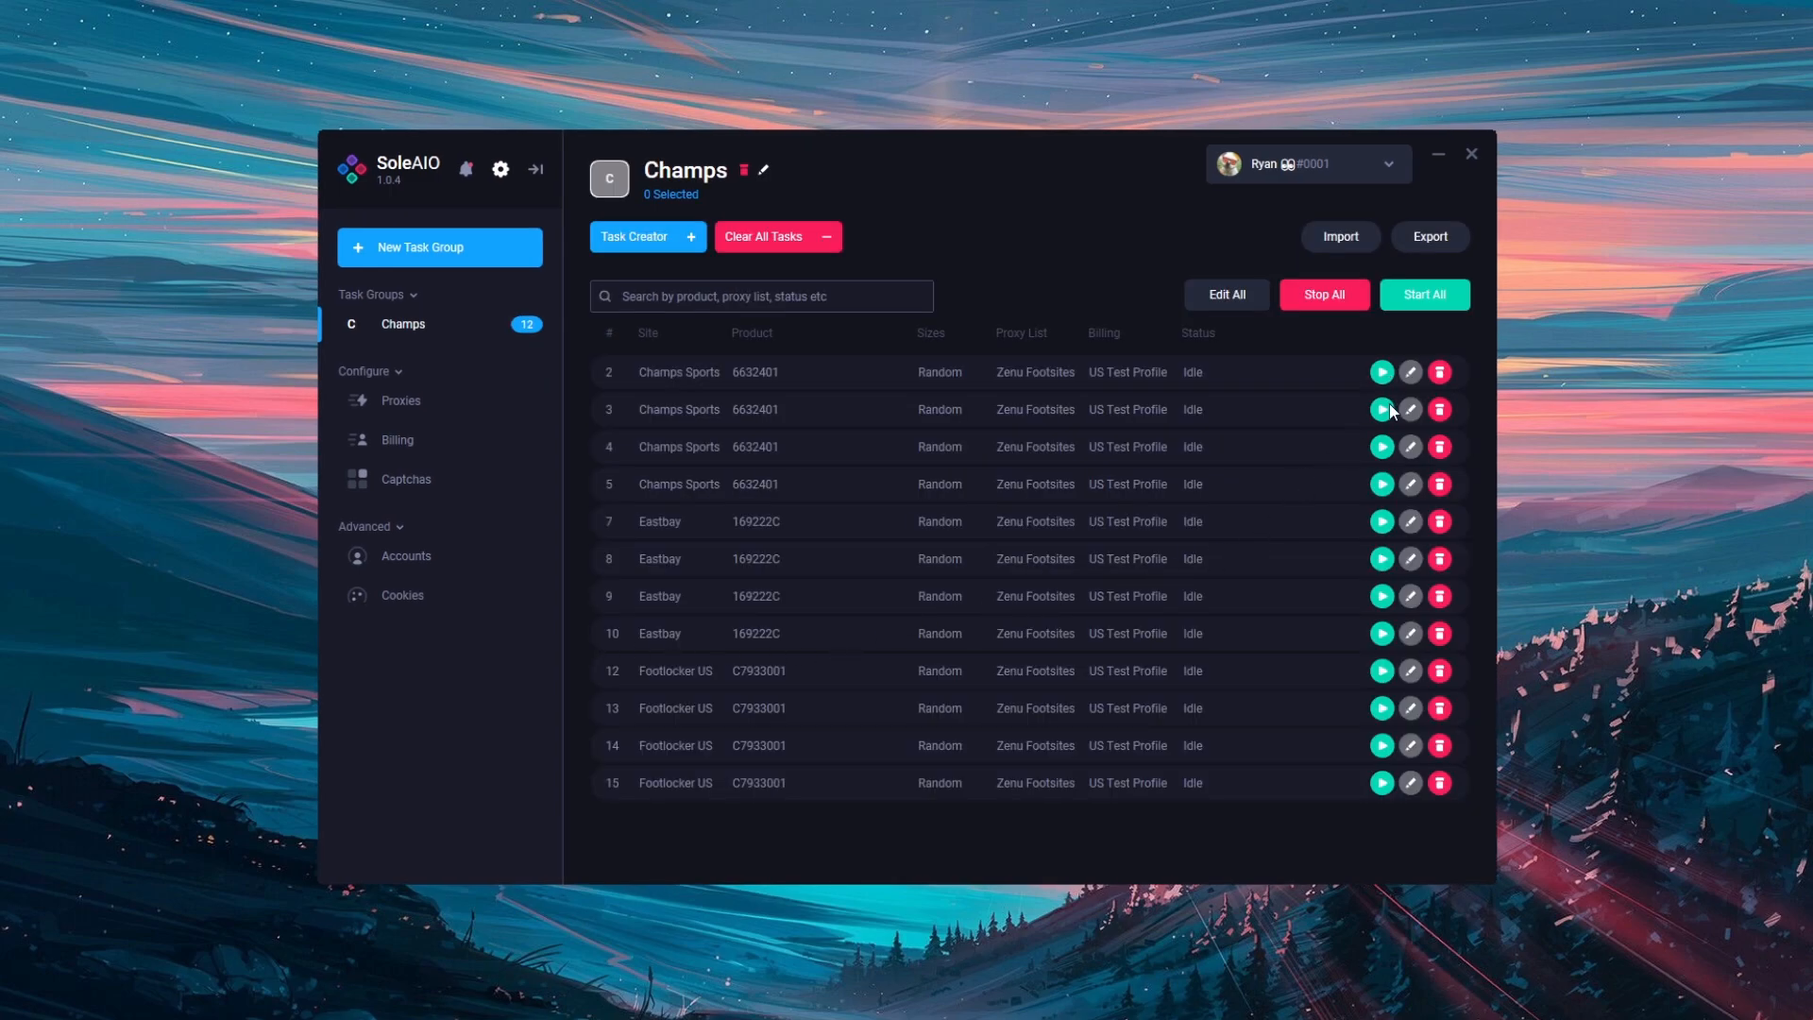
Start the first Champs Sports task in the list and stop it again
click(1411, 308)
click(1382, 373)
click(1383, 374)
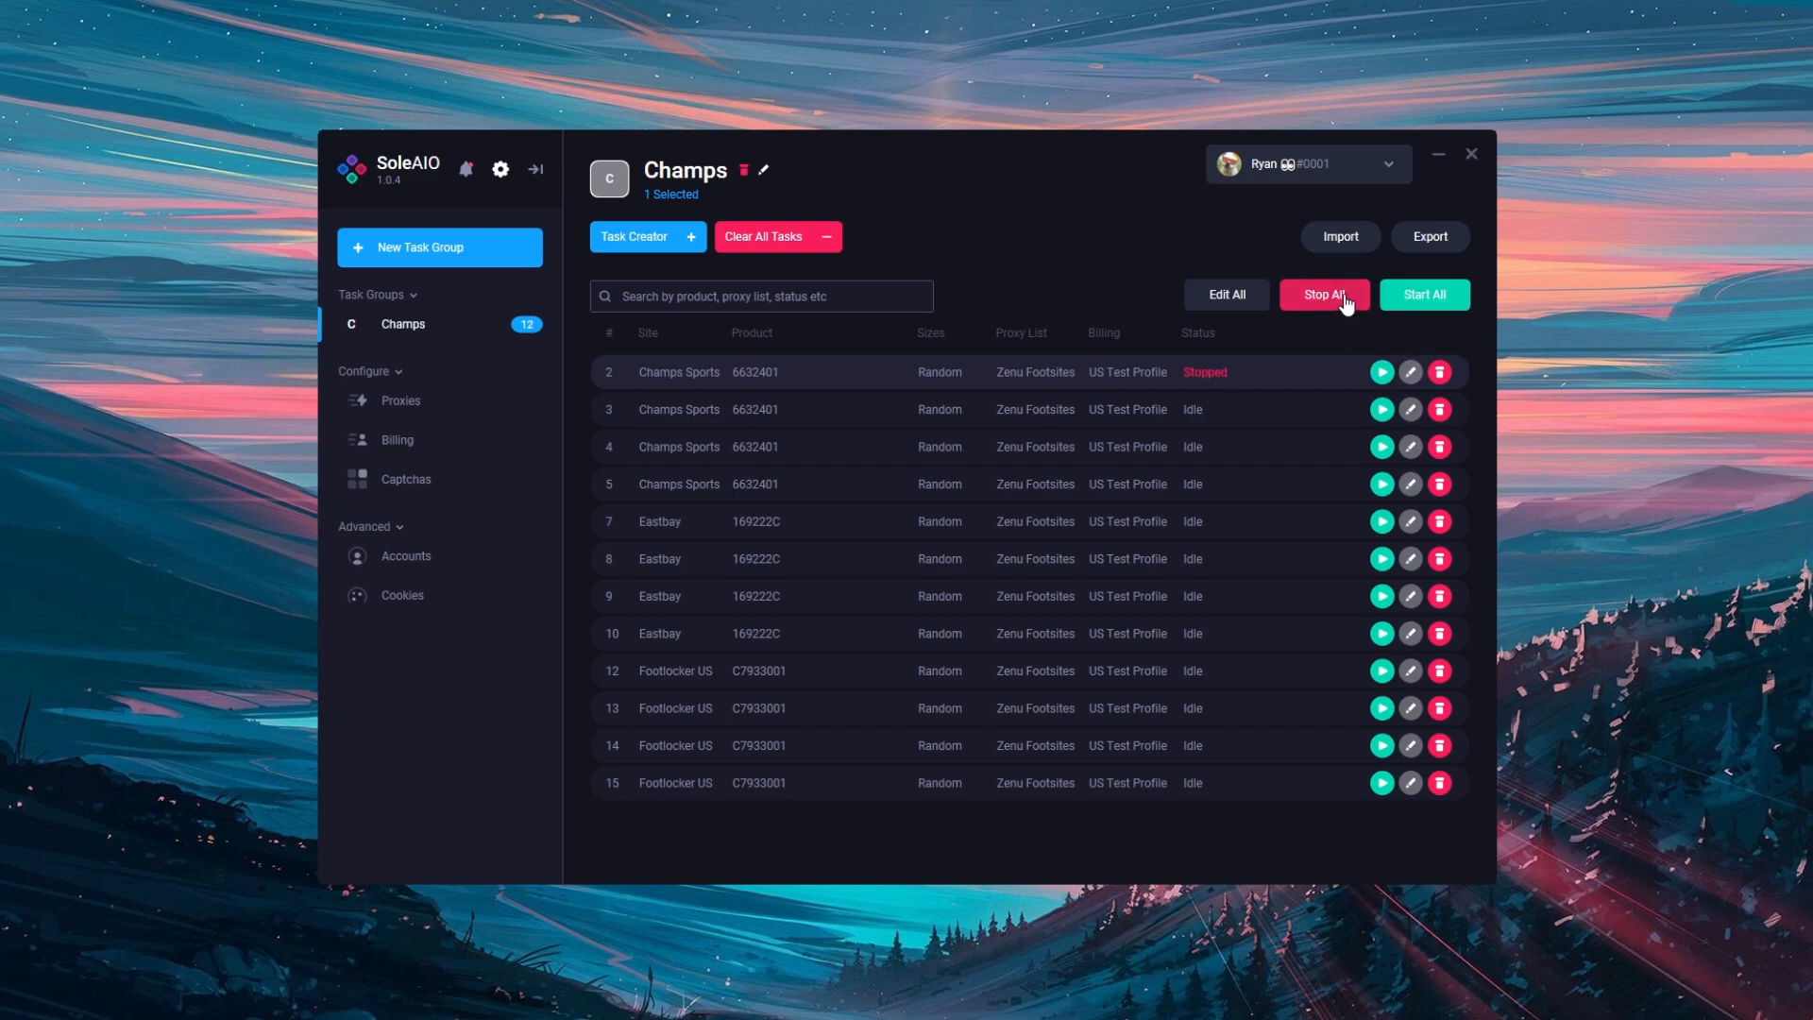
Open the first Champs Sports task in the Task Editor, close it without changes, and deselect the task
click(1411, 373)
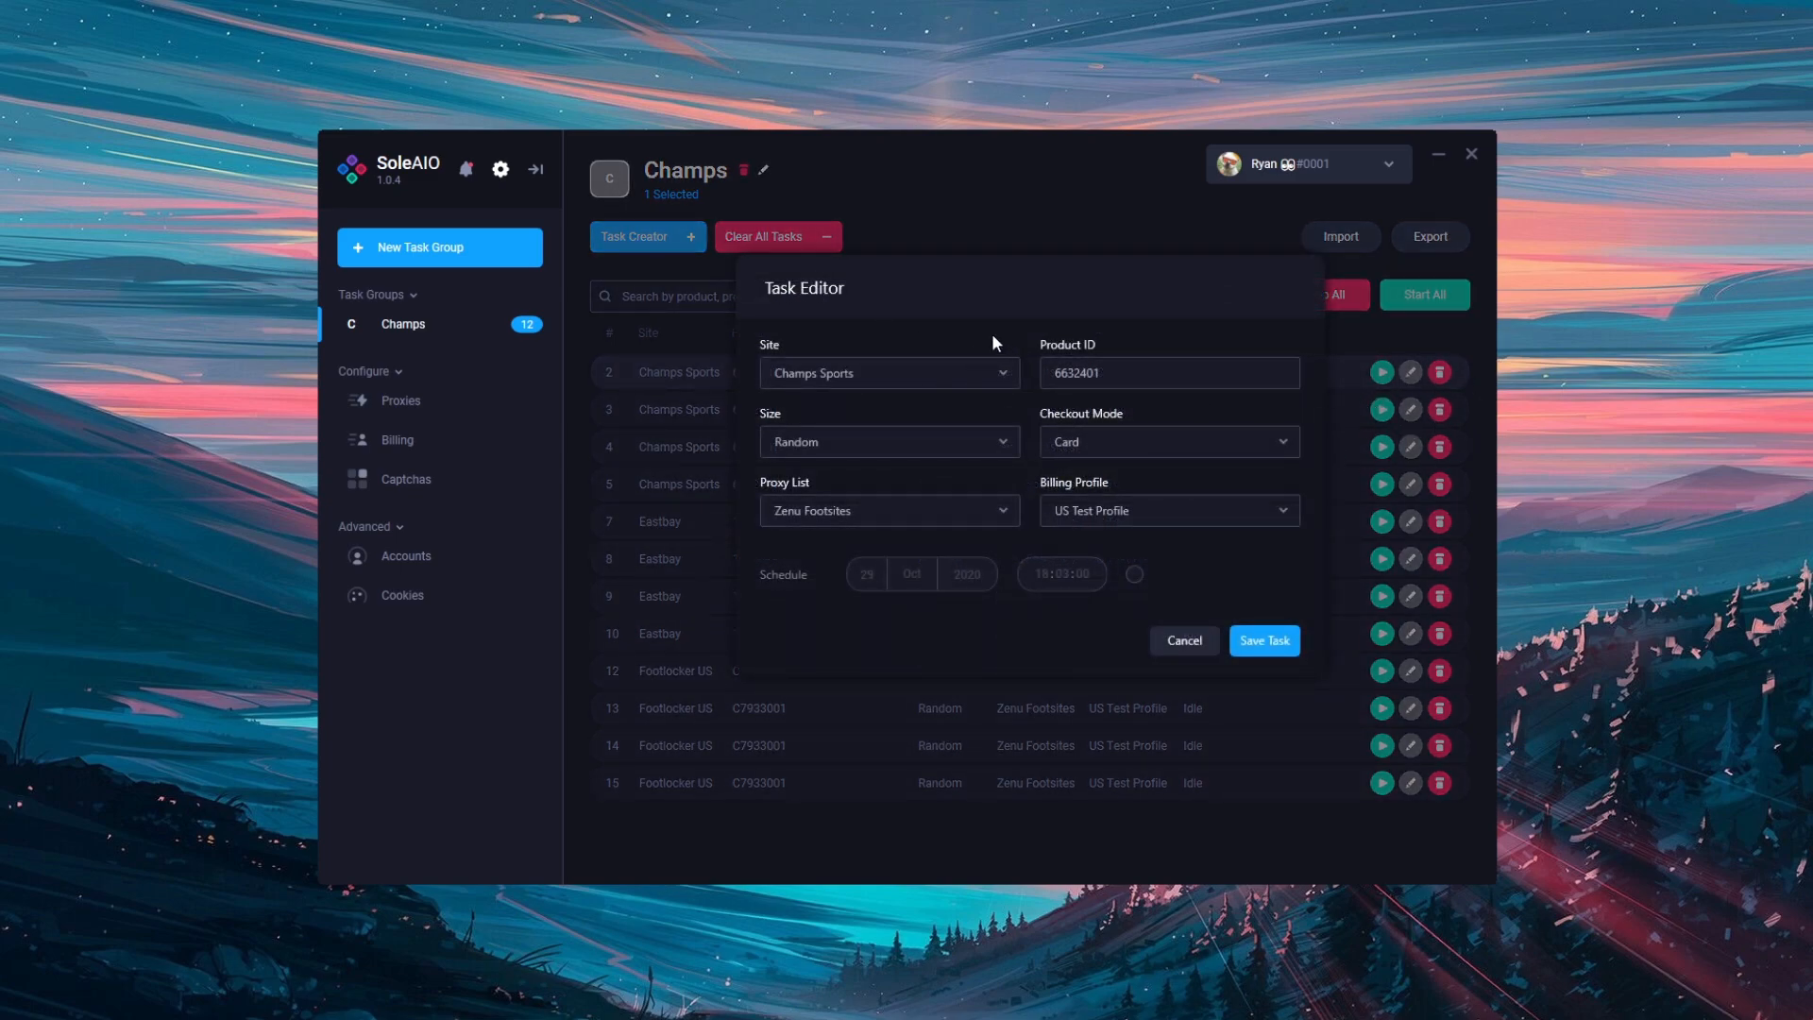
click(1209, 250)
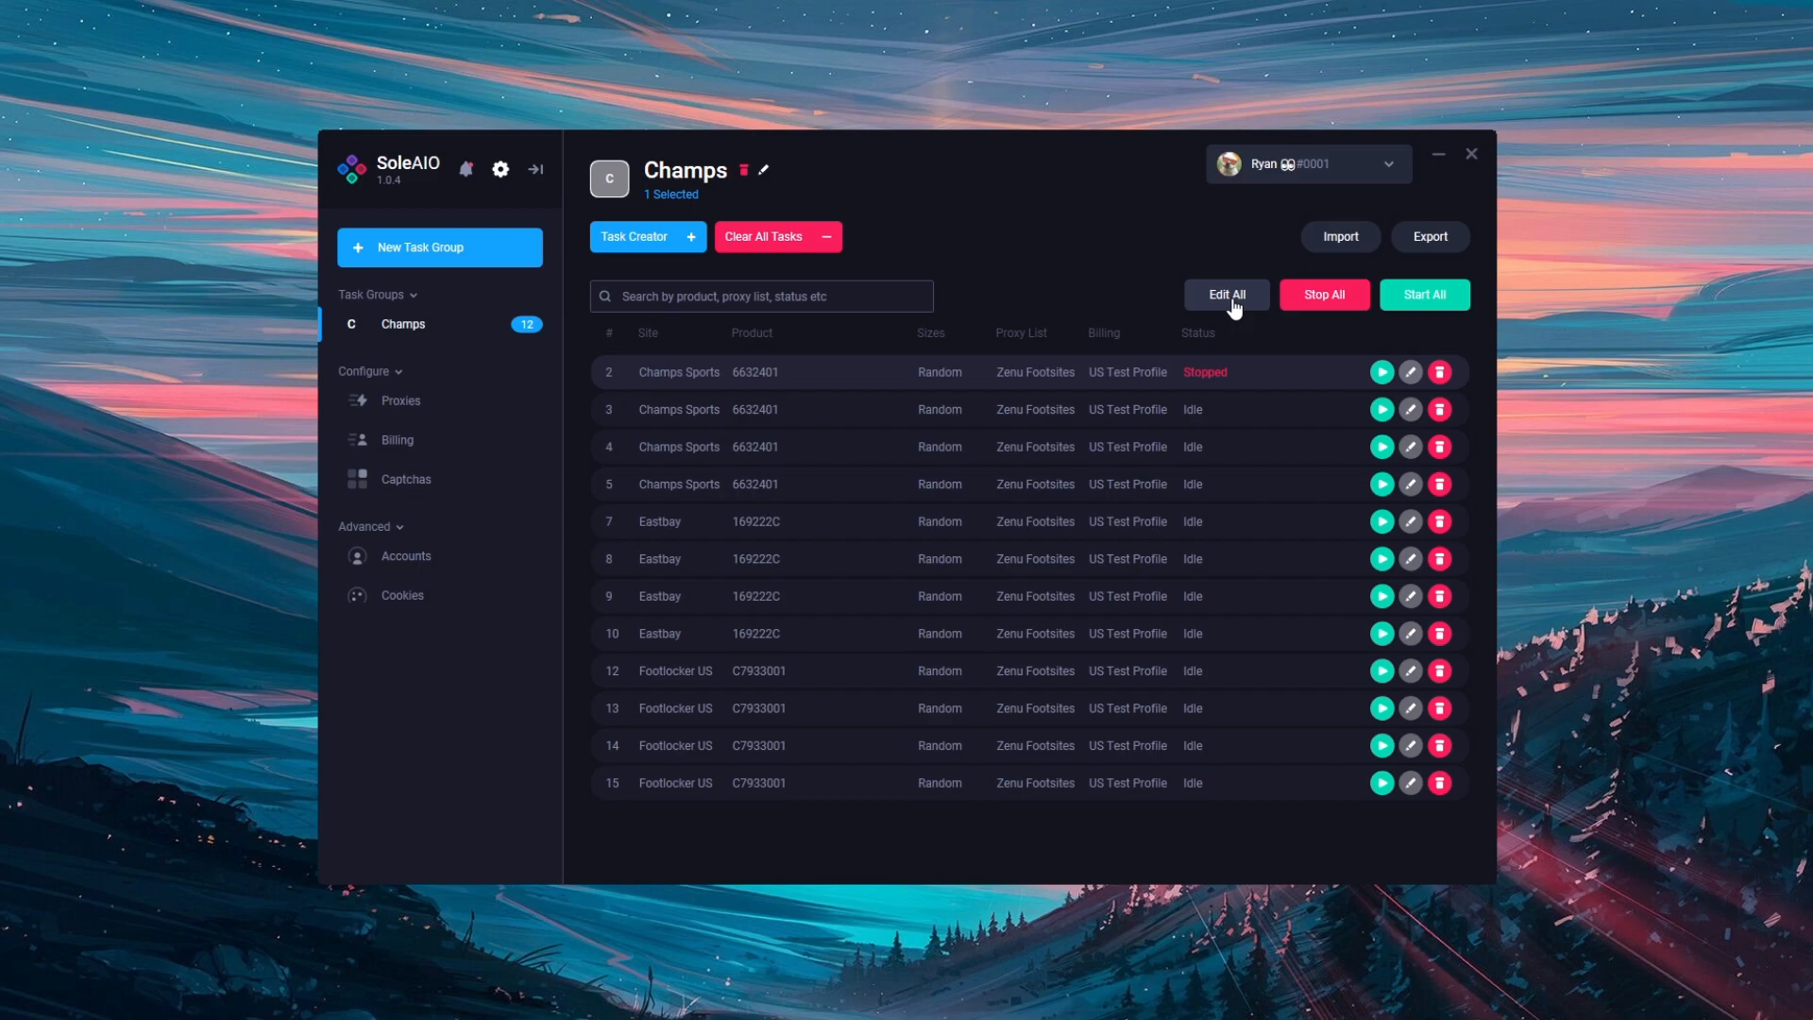
click(832, 377)
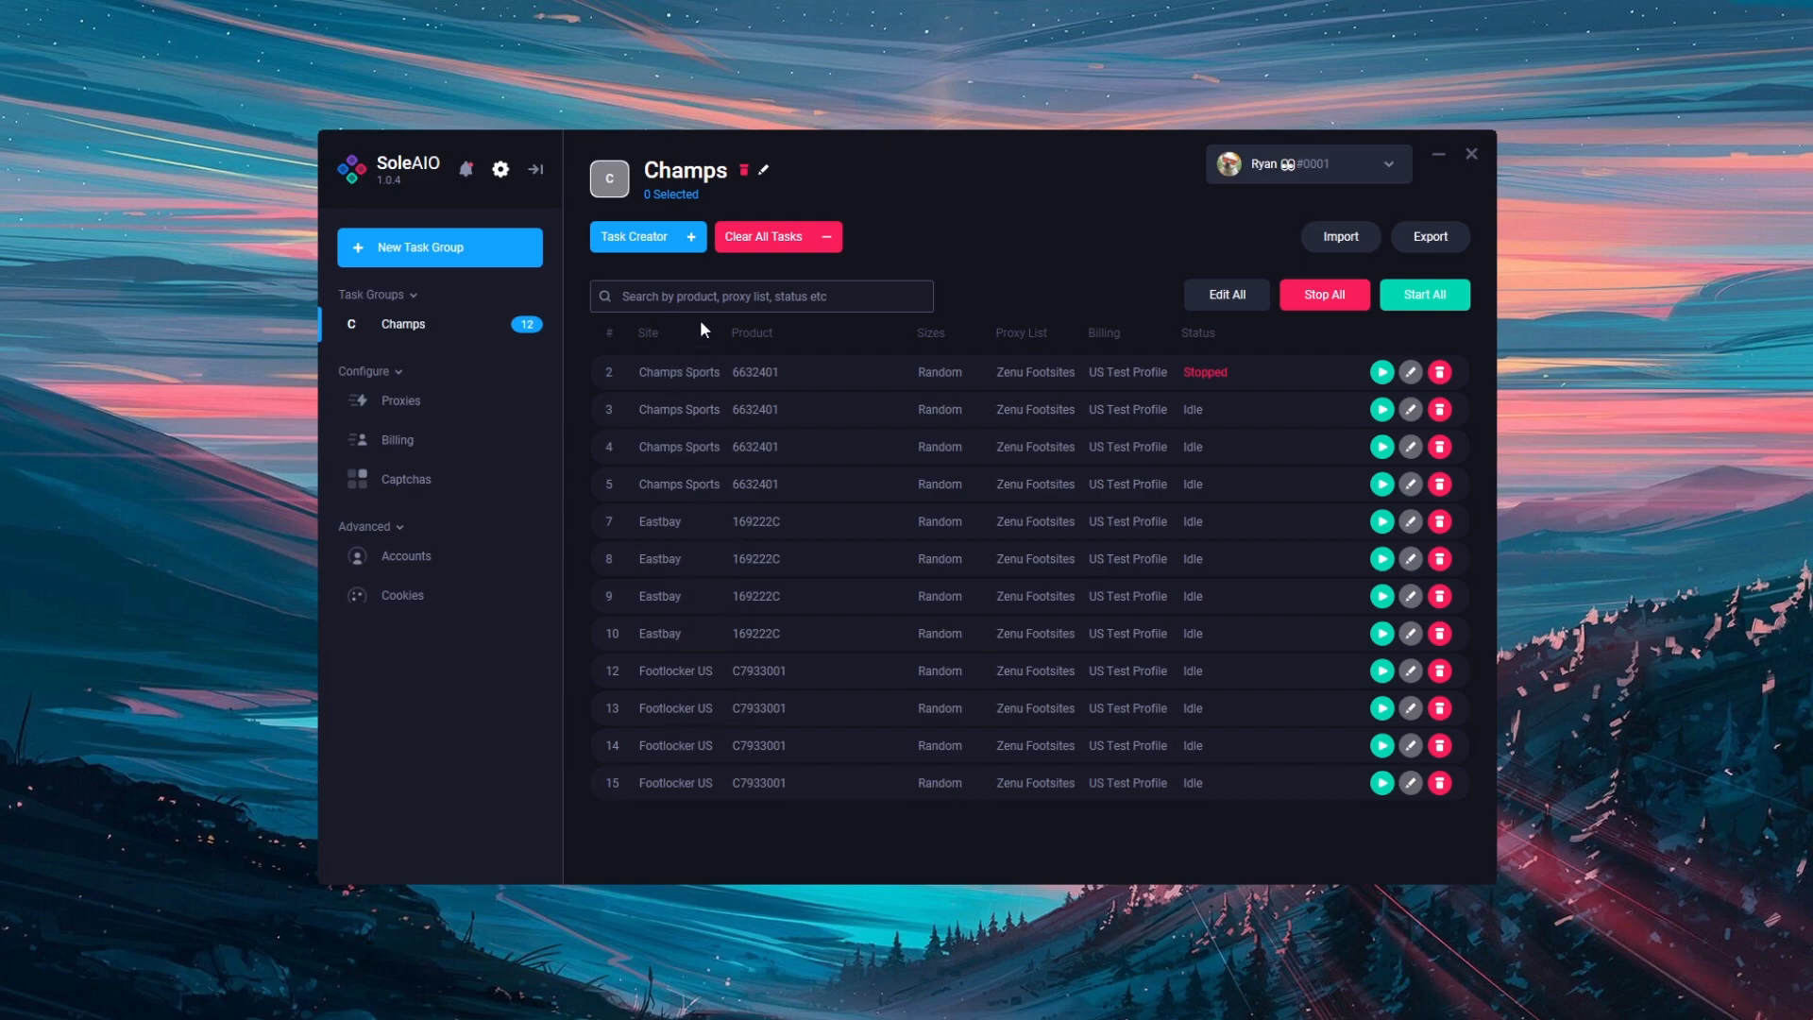
Filter the task list by the search text "Footlock"
click(676, 296)
text(Foo)
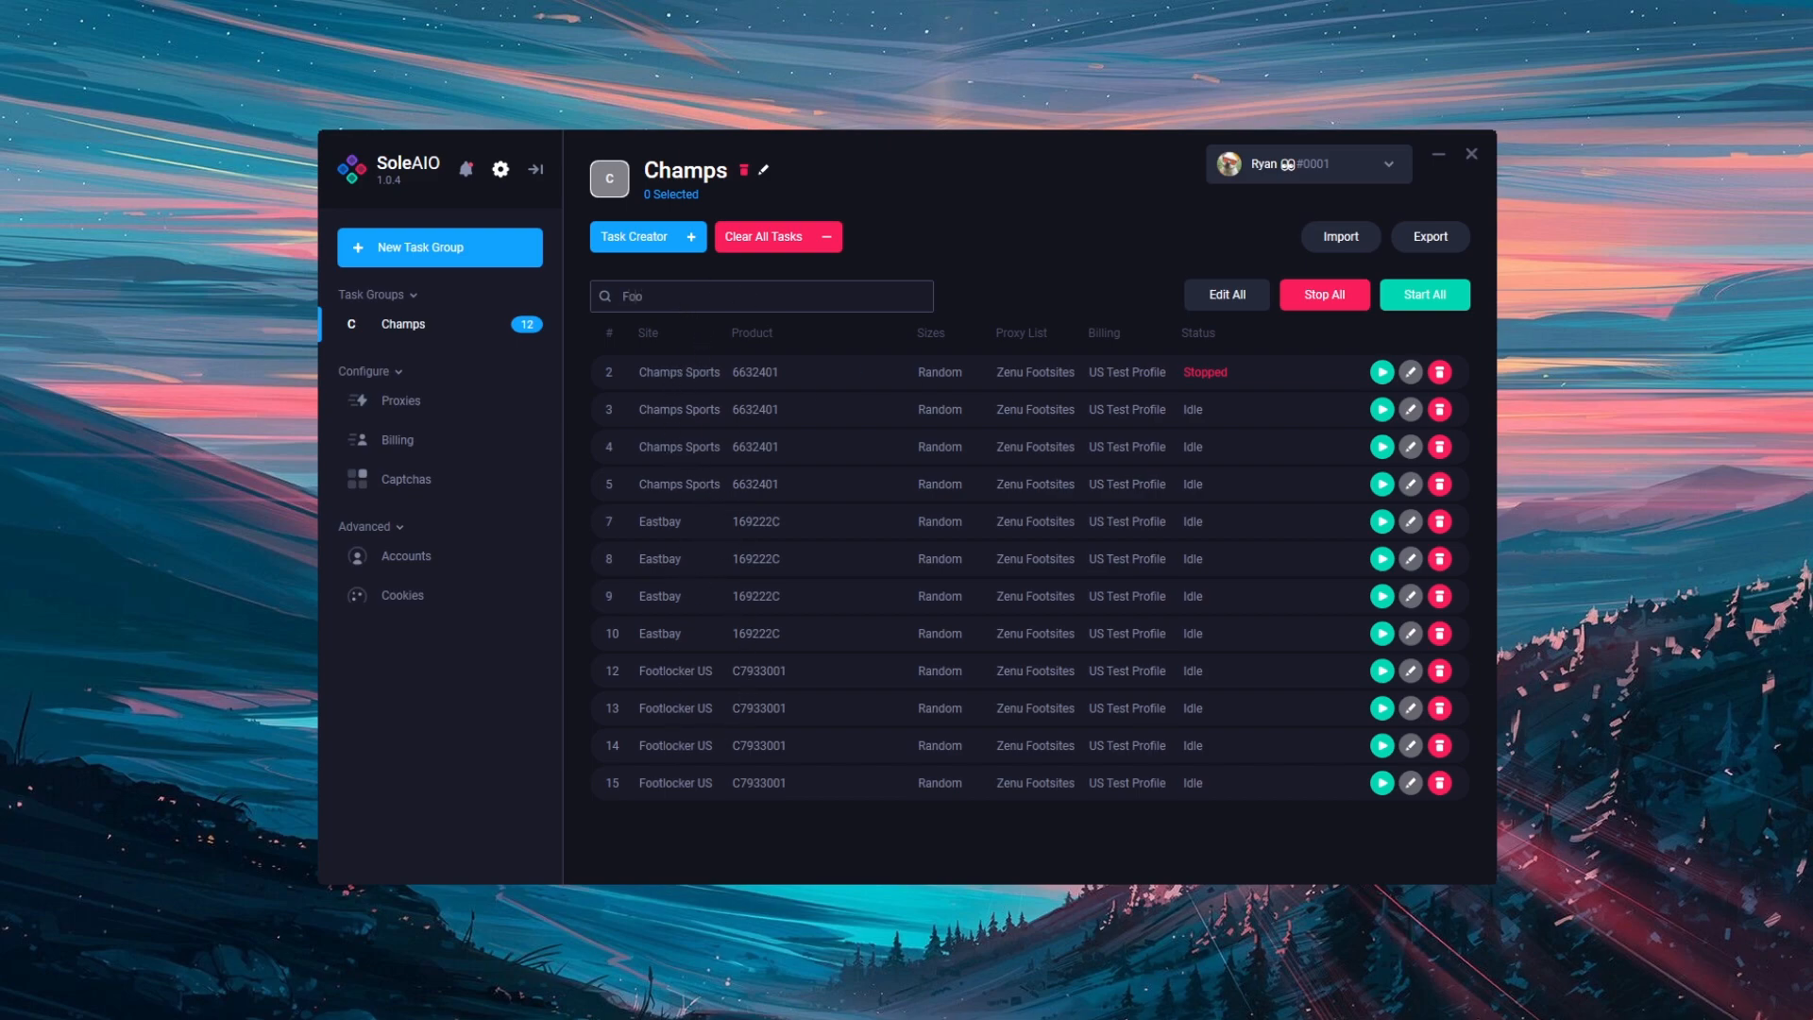
text(tlock)
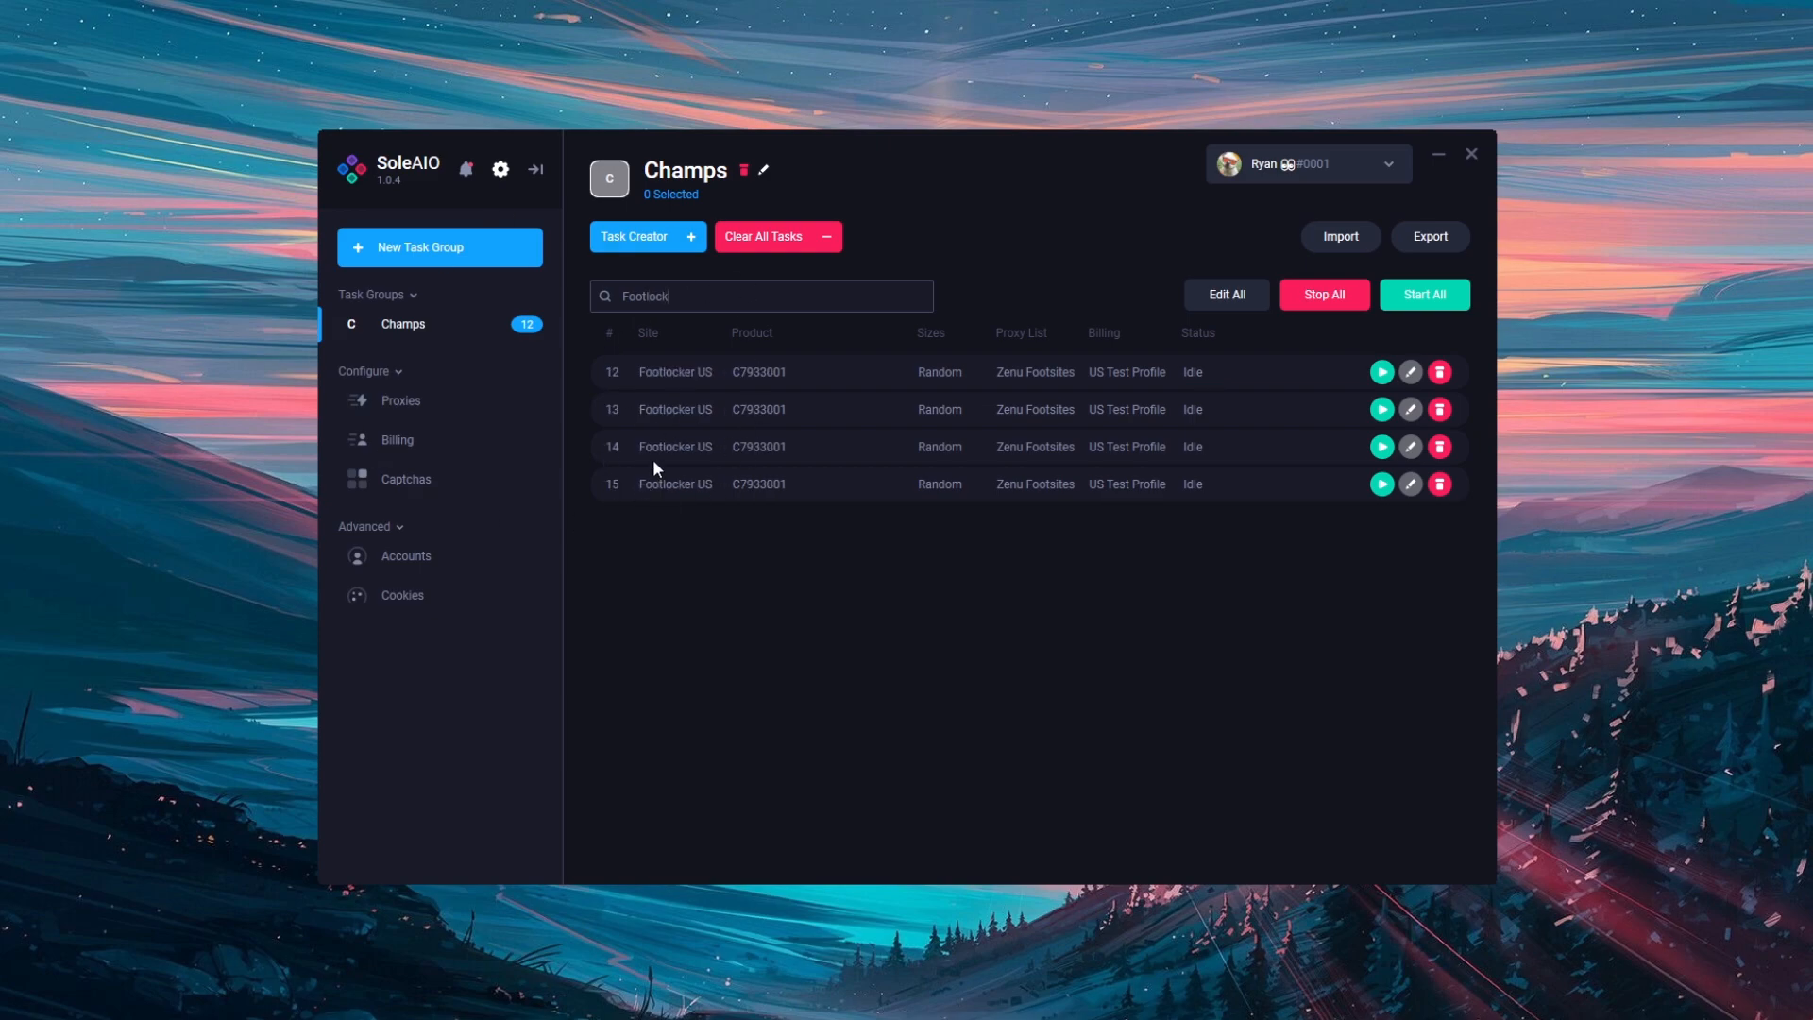
Open the bulk editor for the filtered Footlocker US tasks, close it without changes, and clear the search
click(1248, 296)
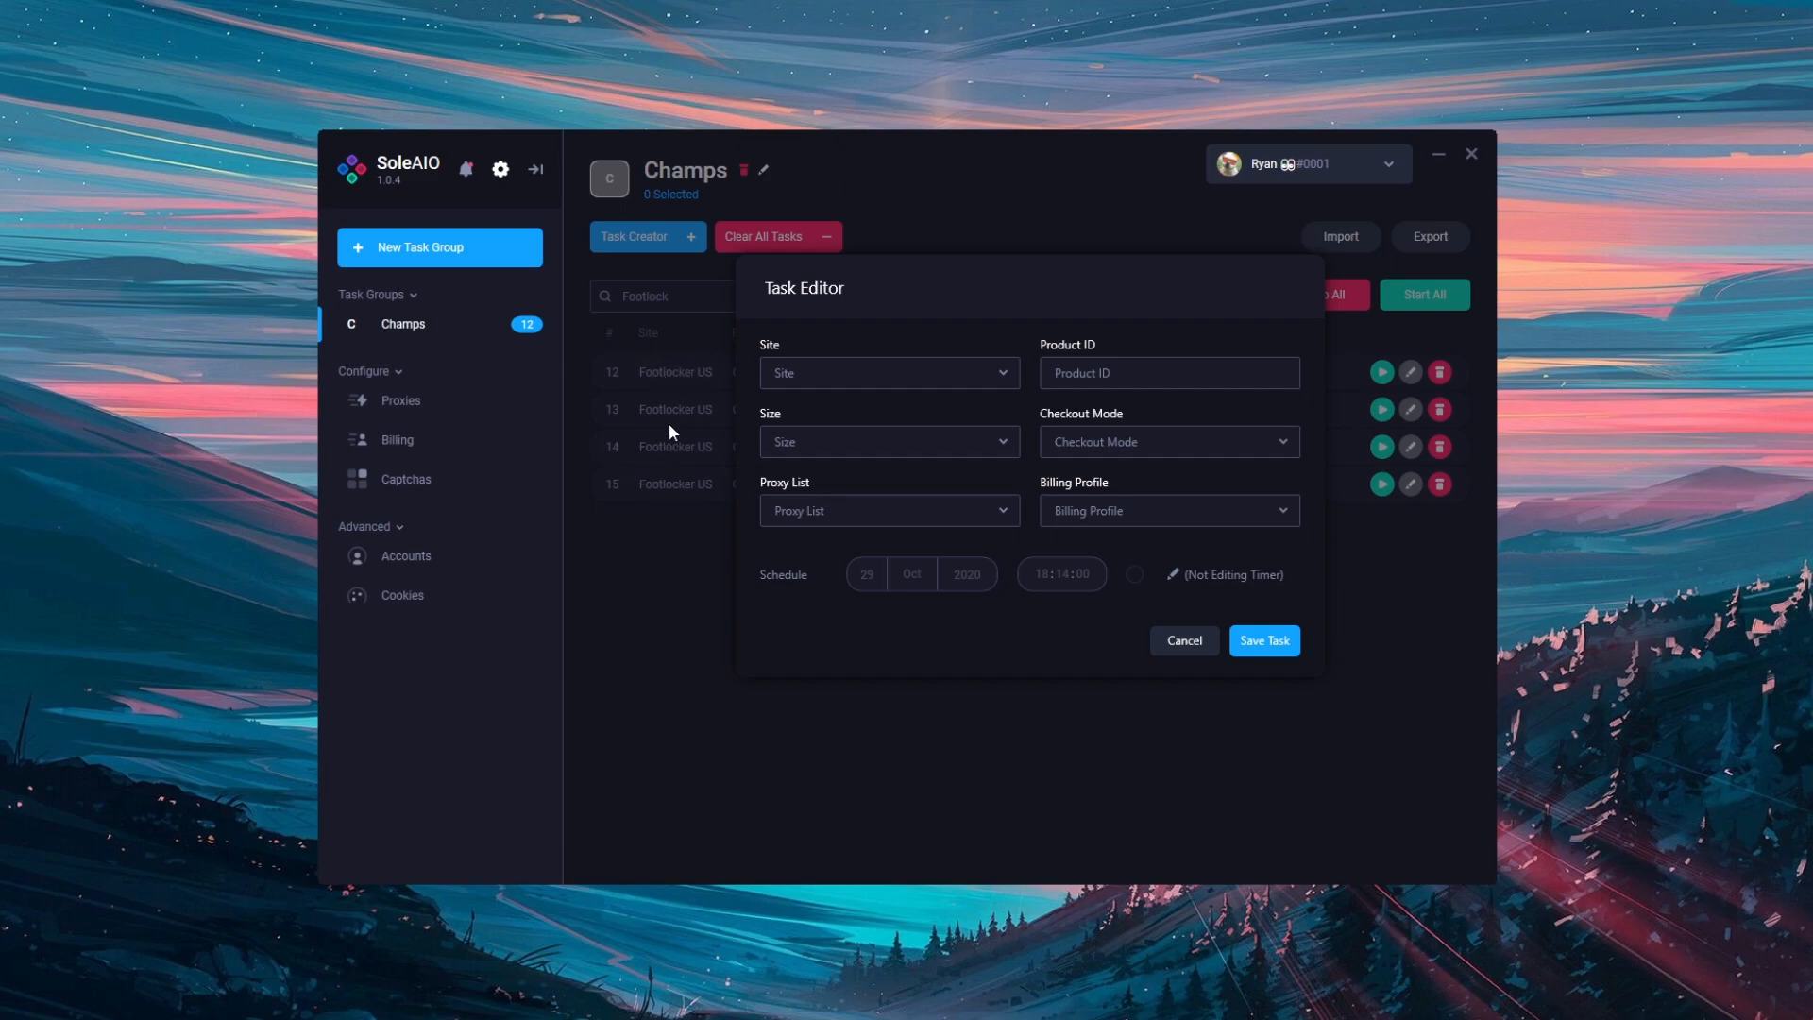
click(654, 354)
drag(671, 297, 578, 314)
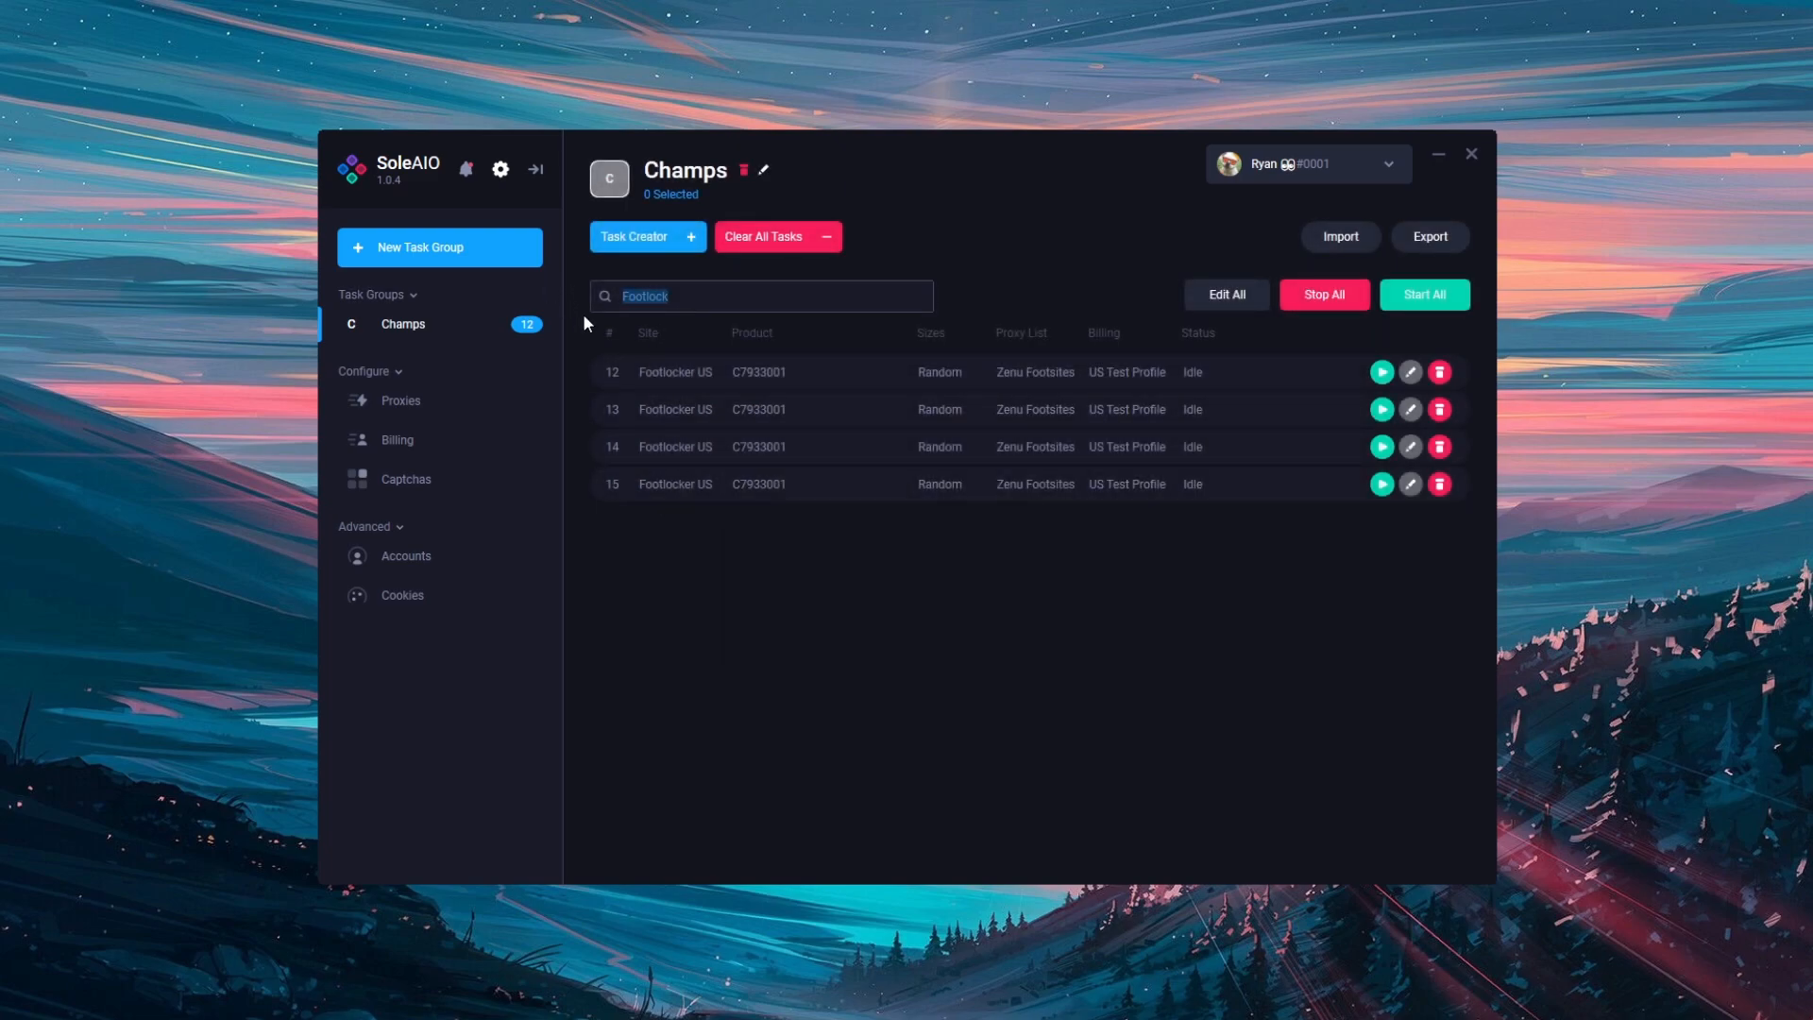
key(BackSpace)
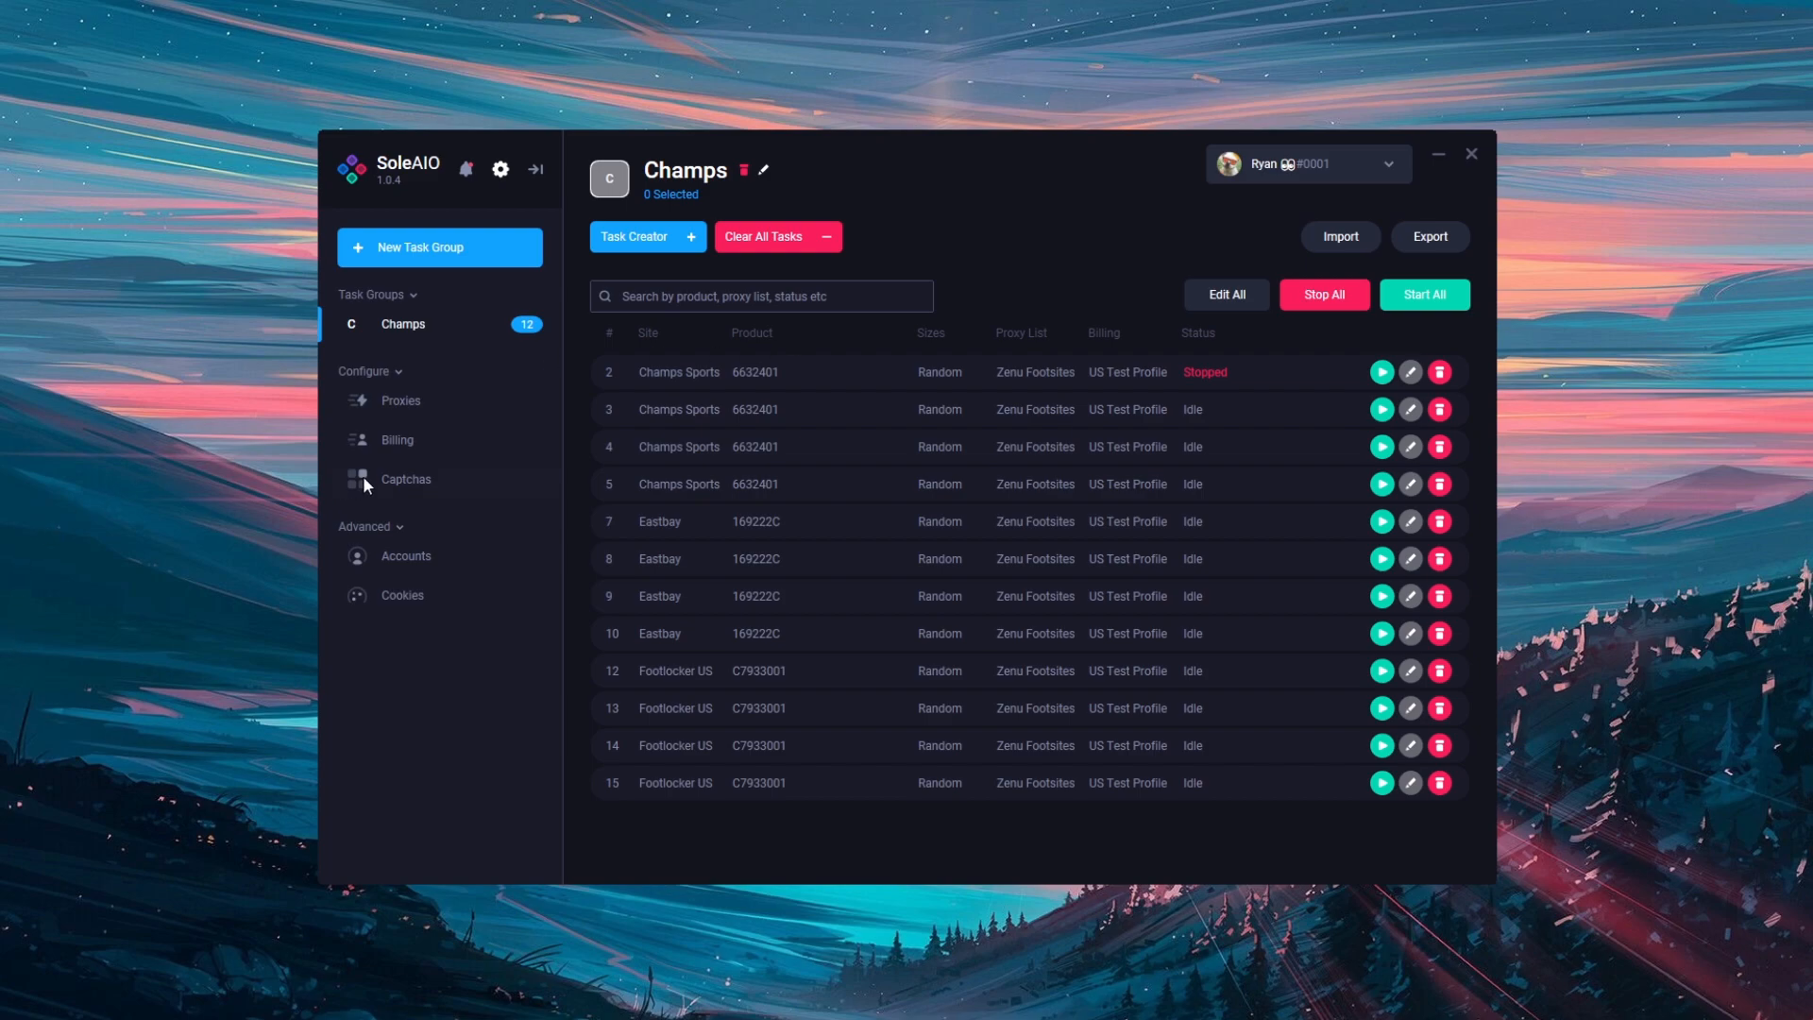
Examine the actions offered for the first task and for all four Champs Sports tasks selected together
right_click(848, 377)
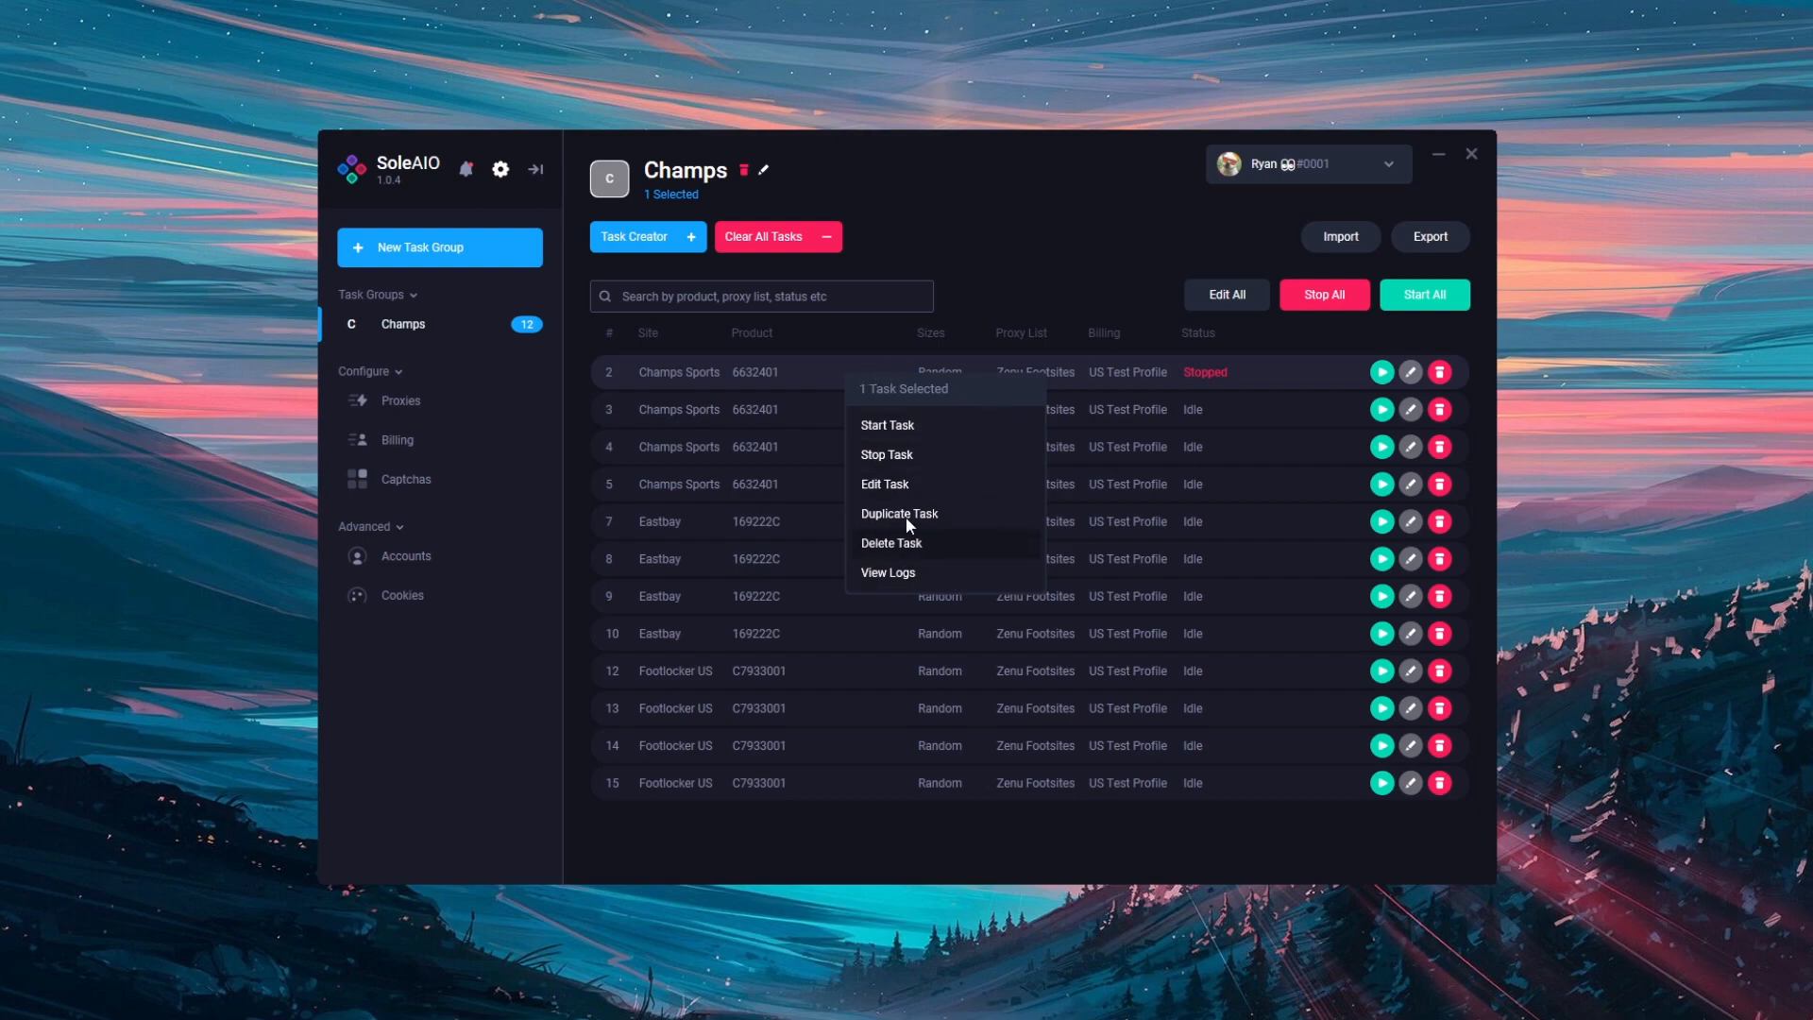
click(818, 342)
shift+click(823, 486)
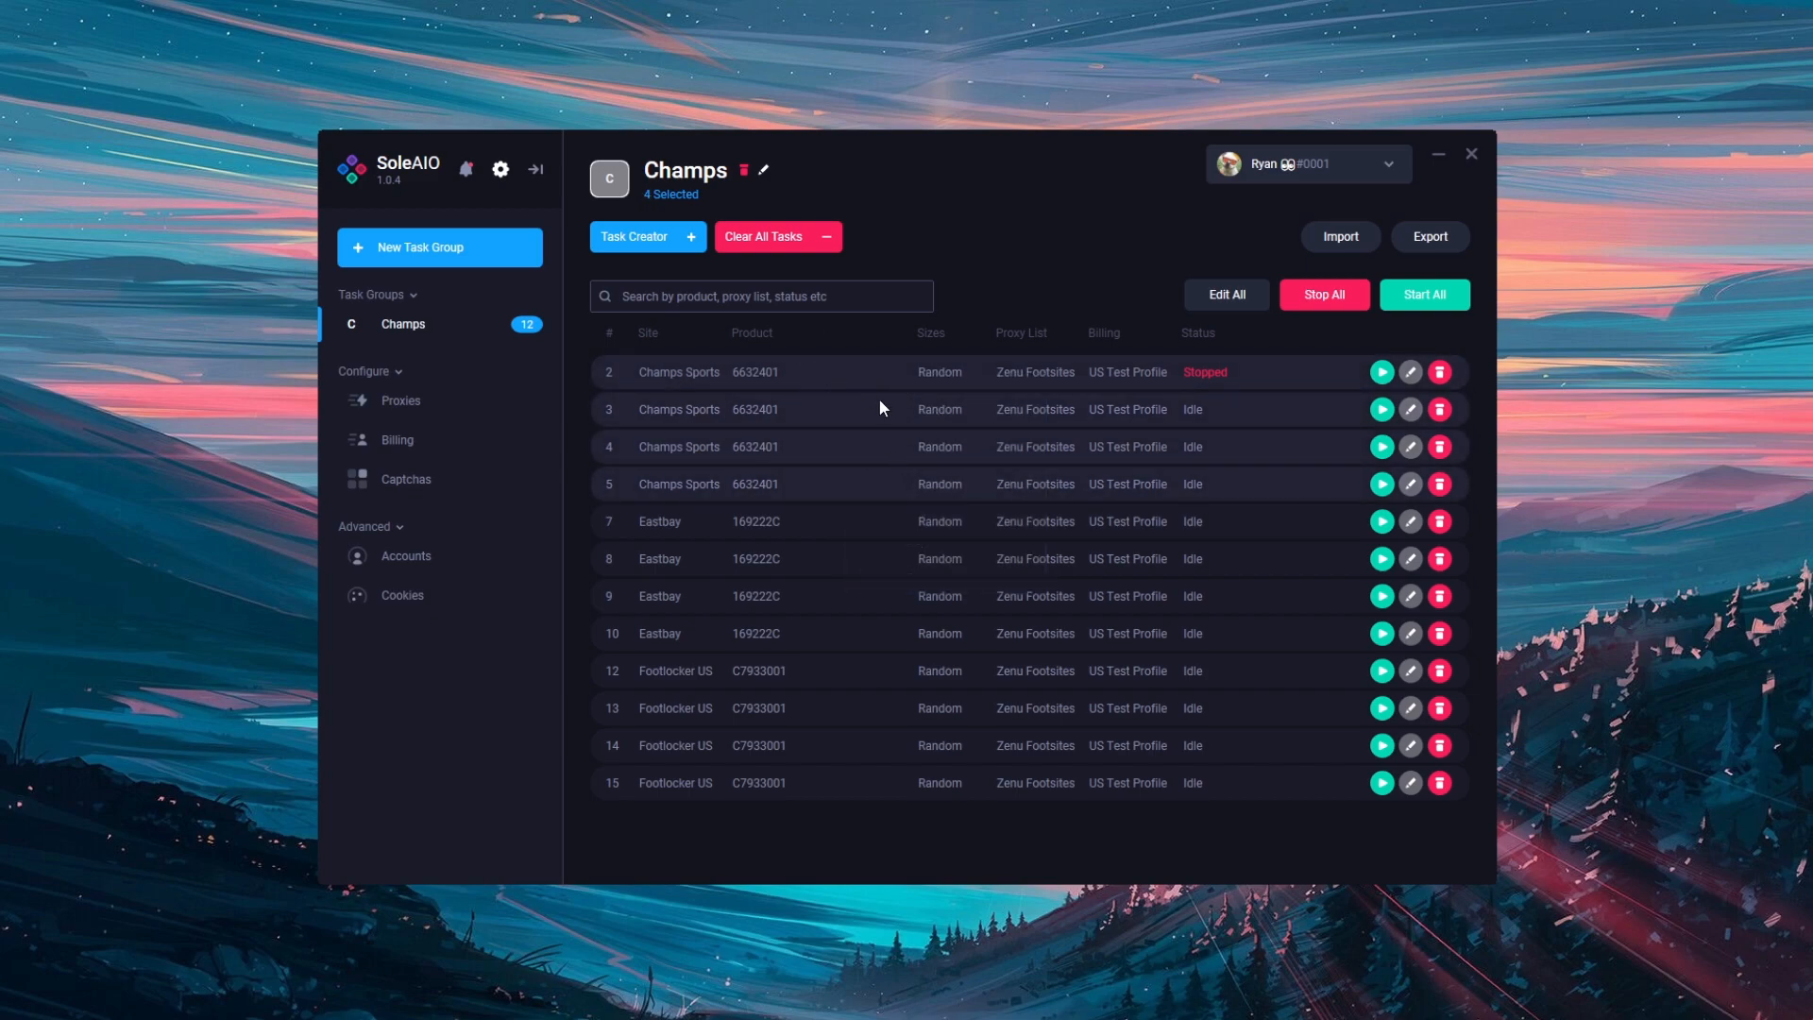
right_click(844, 378)
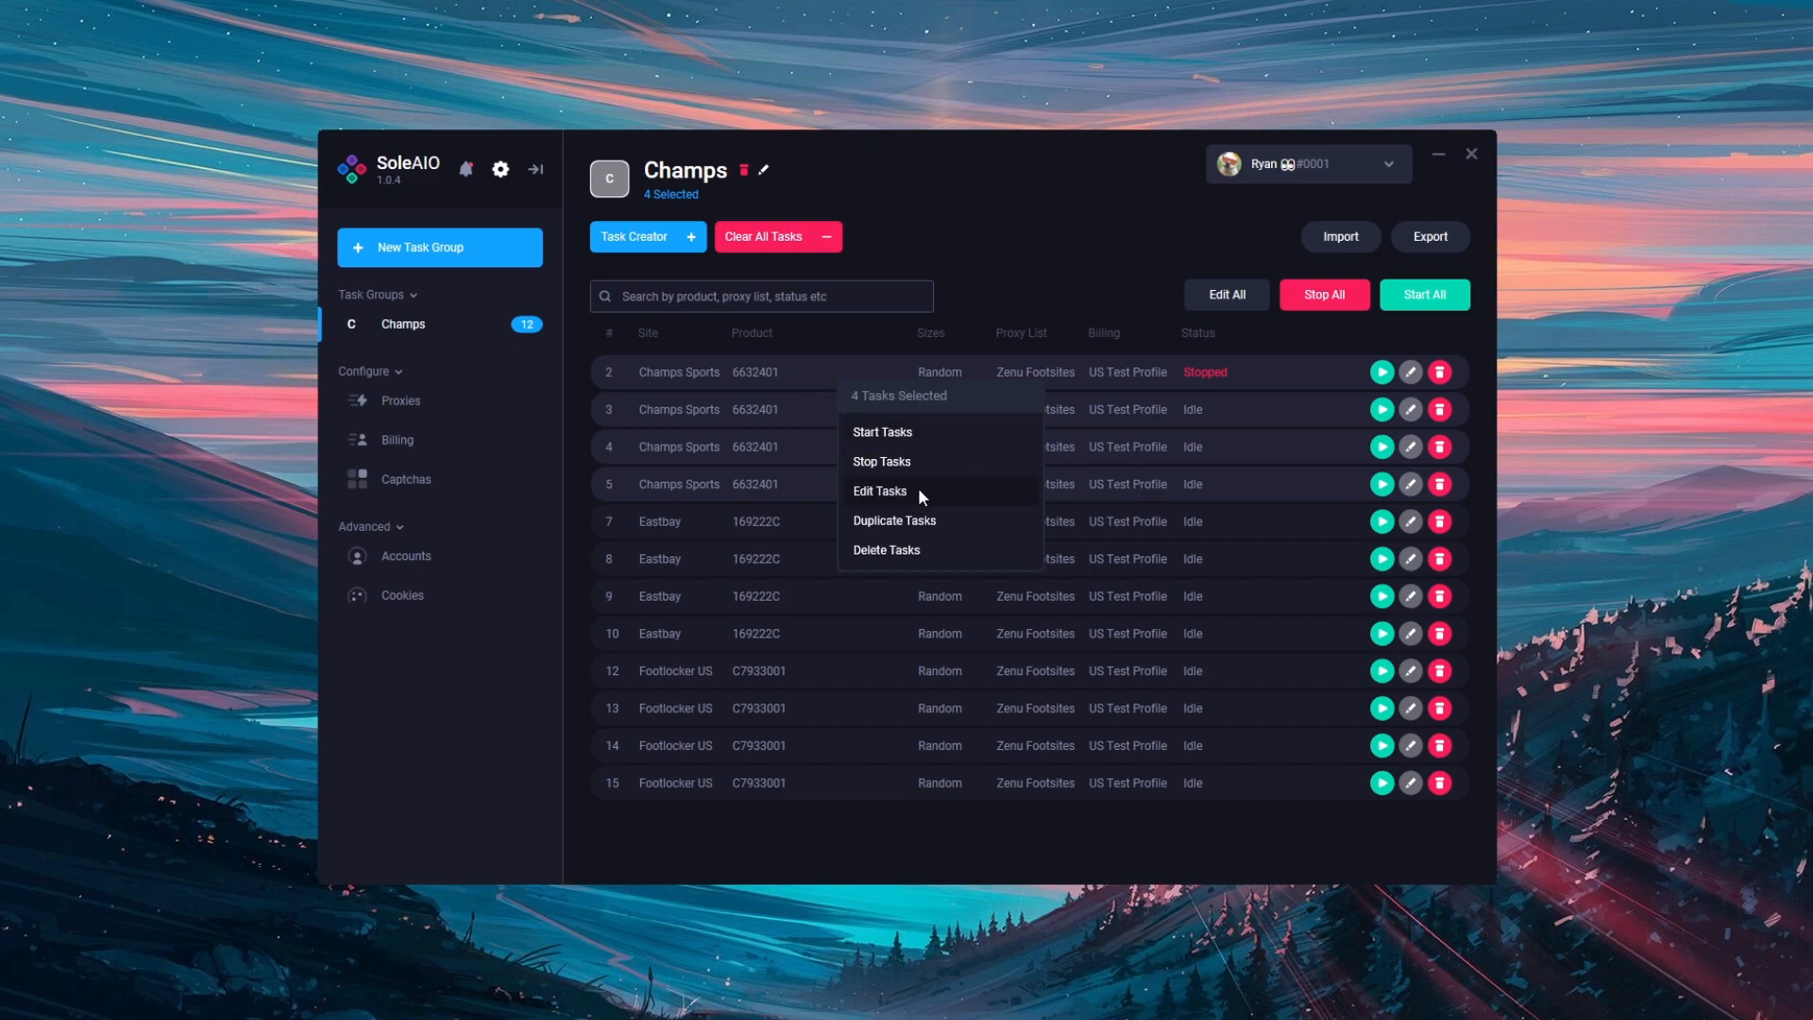
click(802, 351)
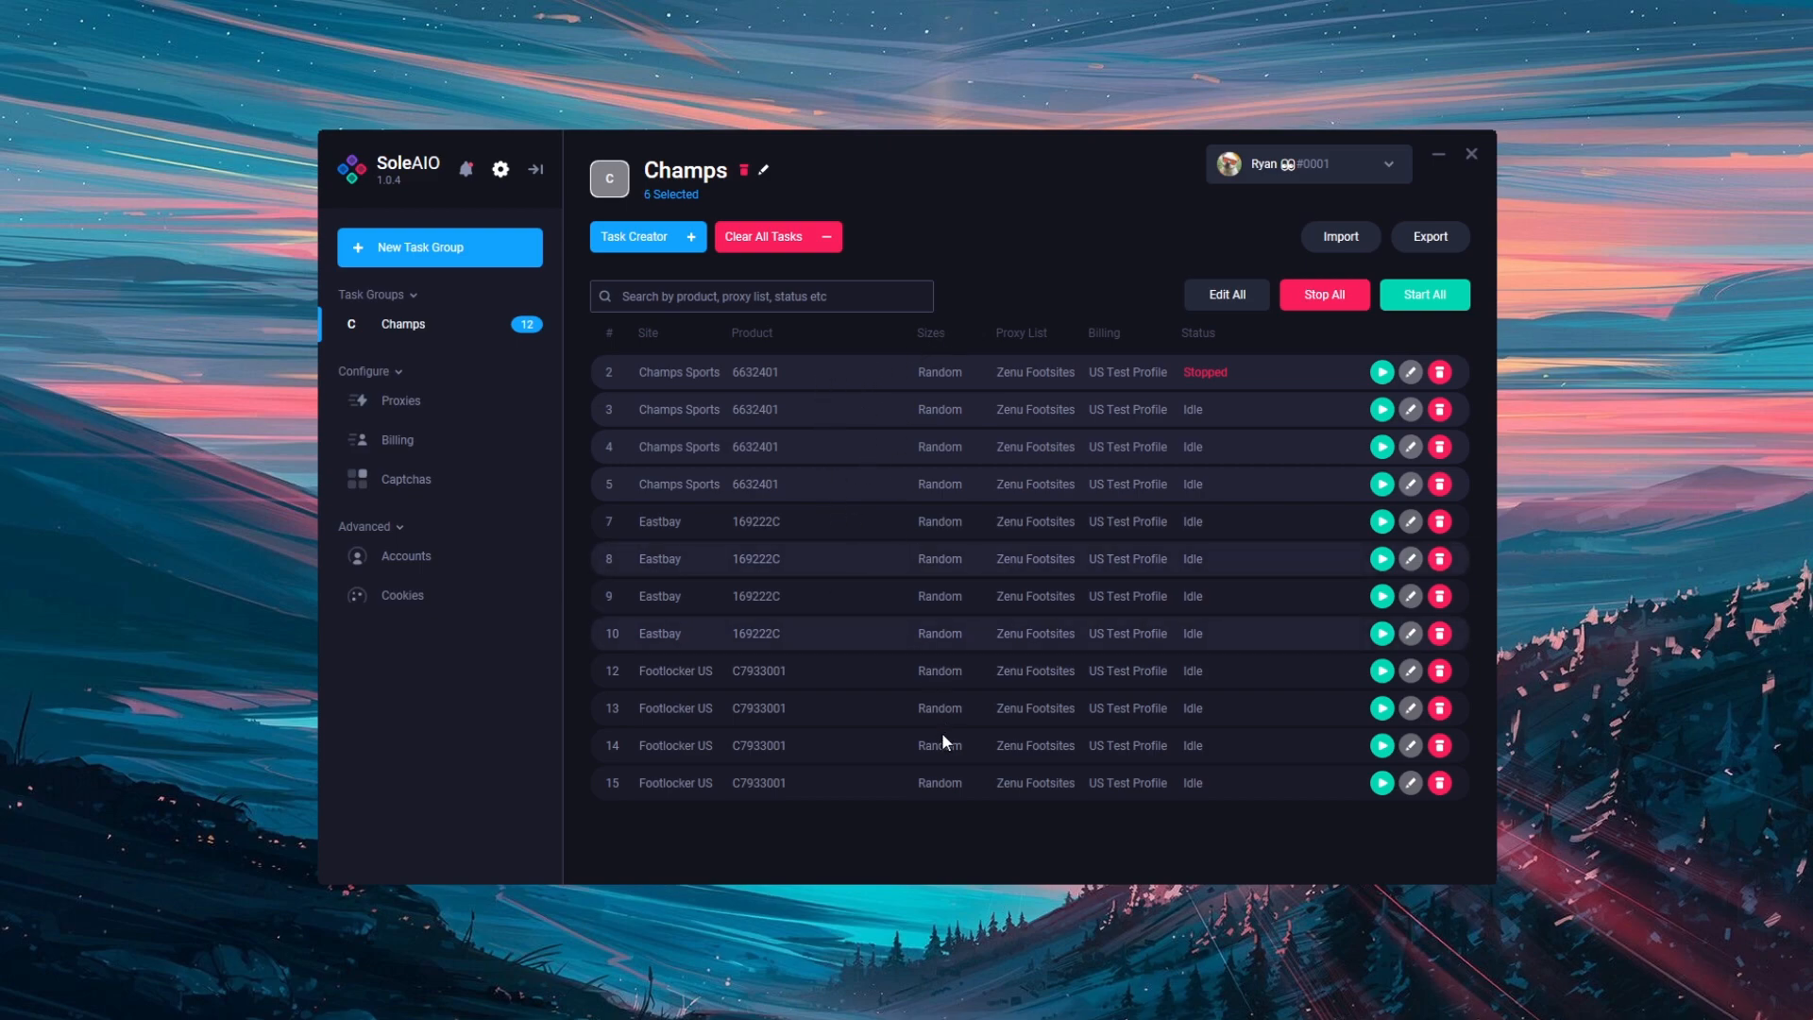
Select all Champs Sports and Eastbay tasks as one range, and show the actions for the Champs task group
click(900, 837)
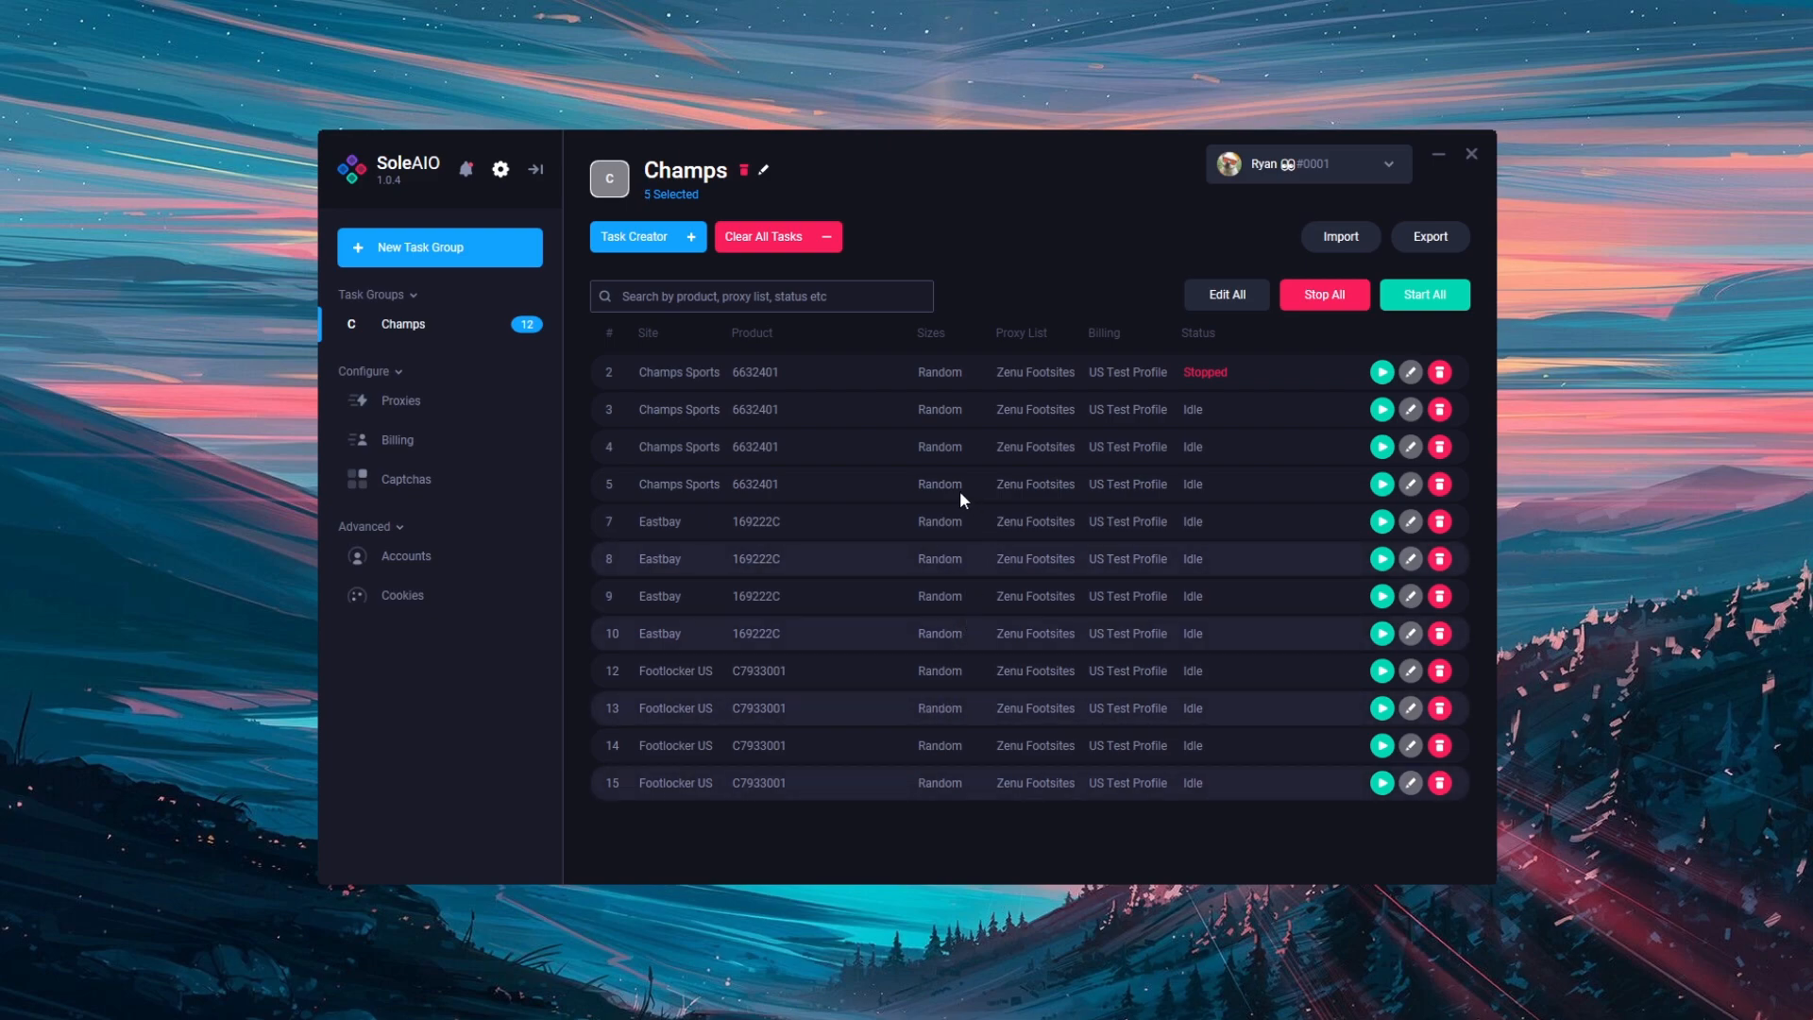
click(936, 859)
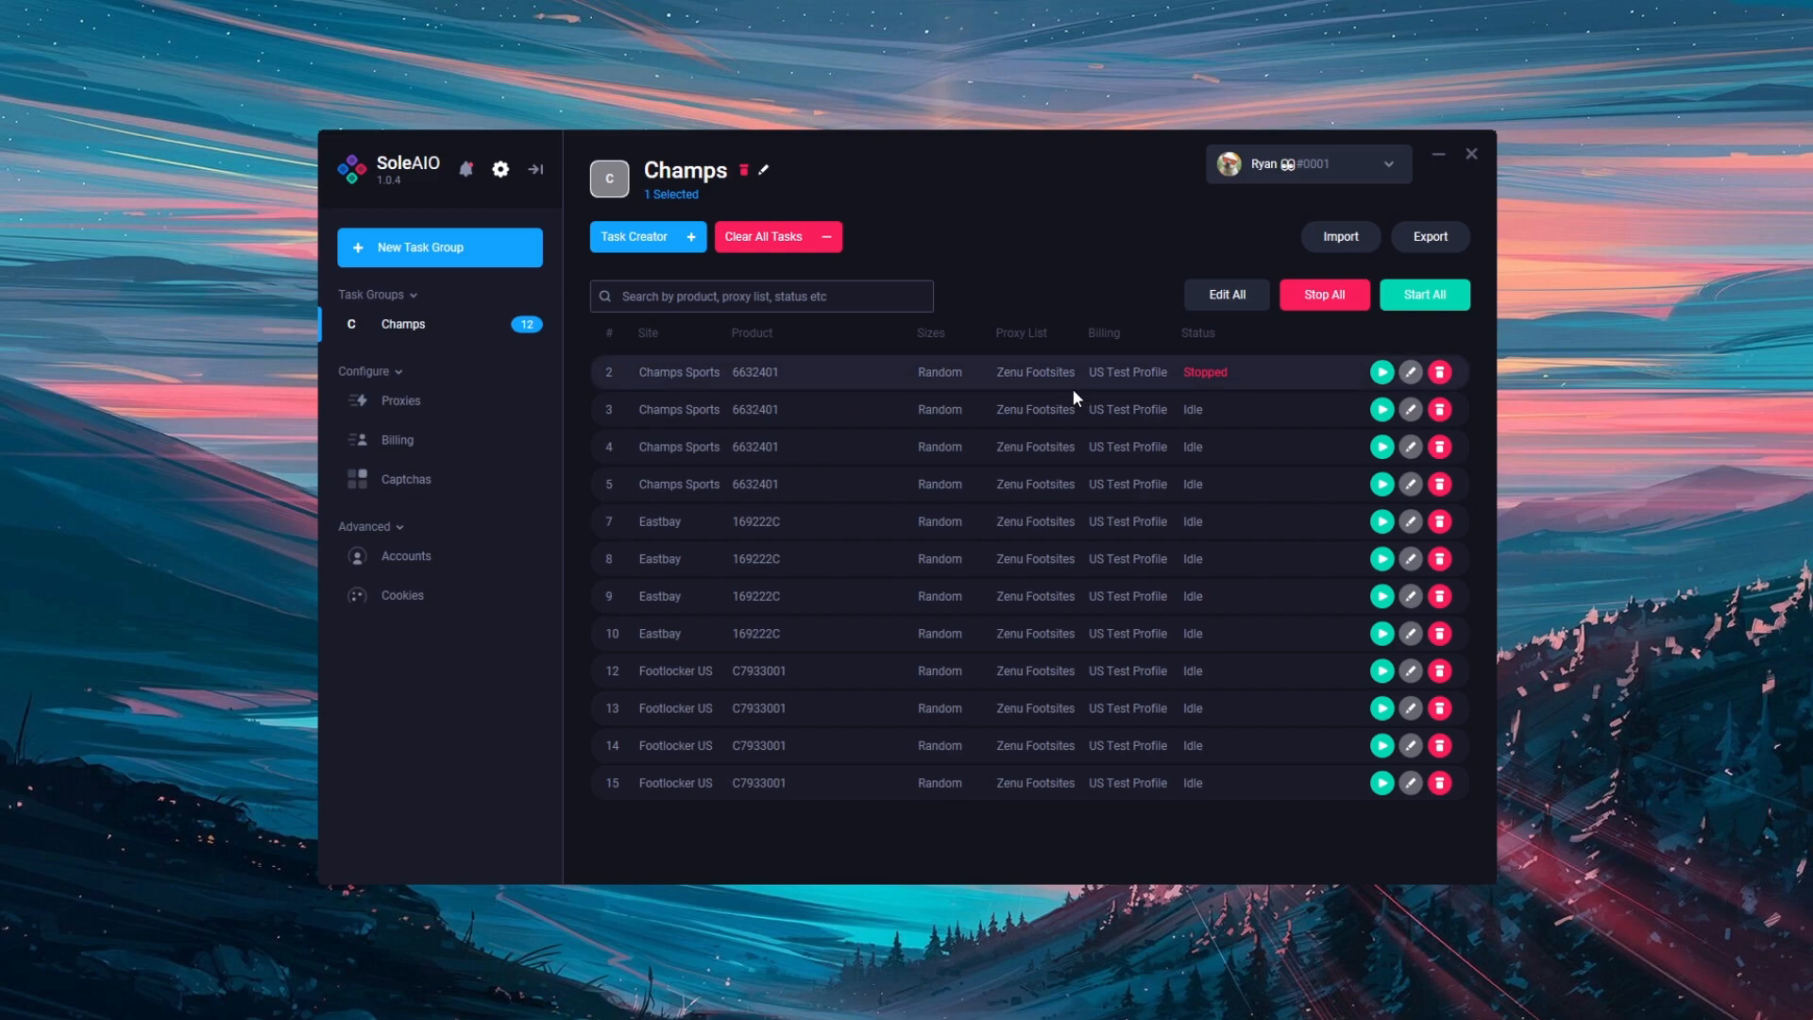
shift+click(857, 631)
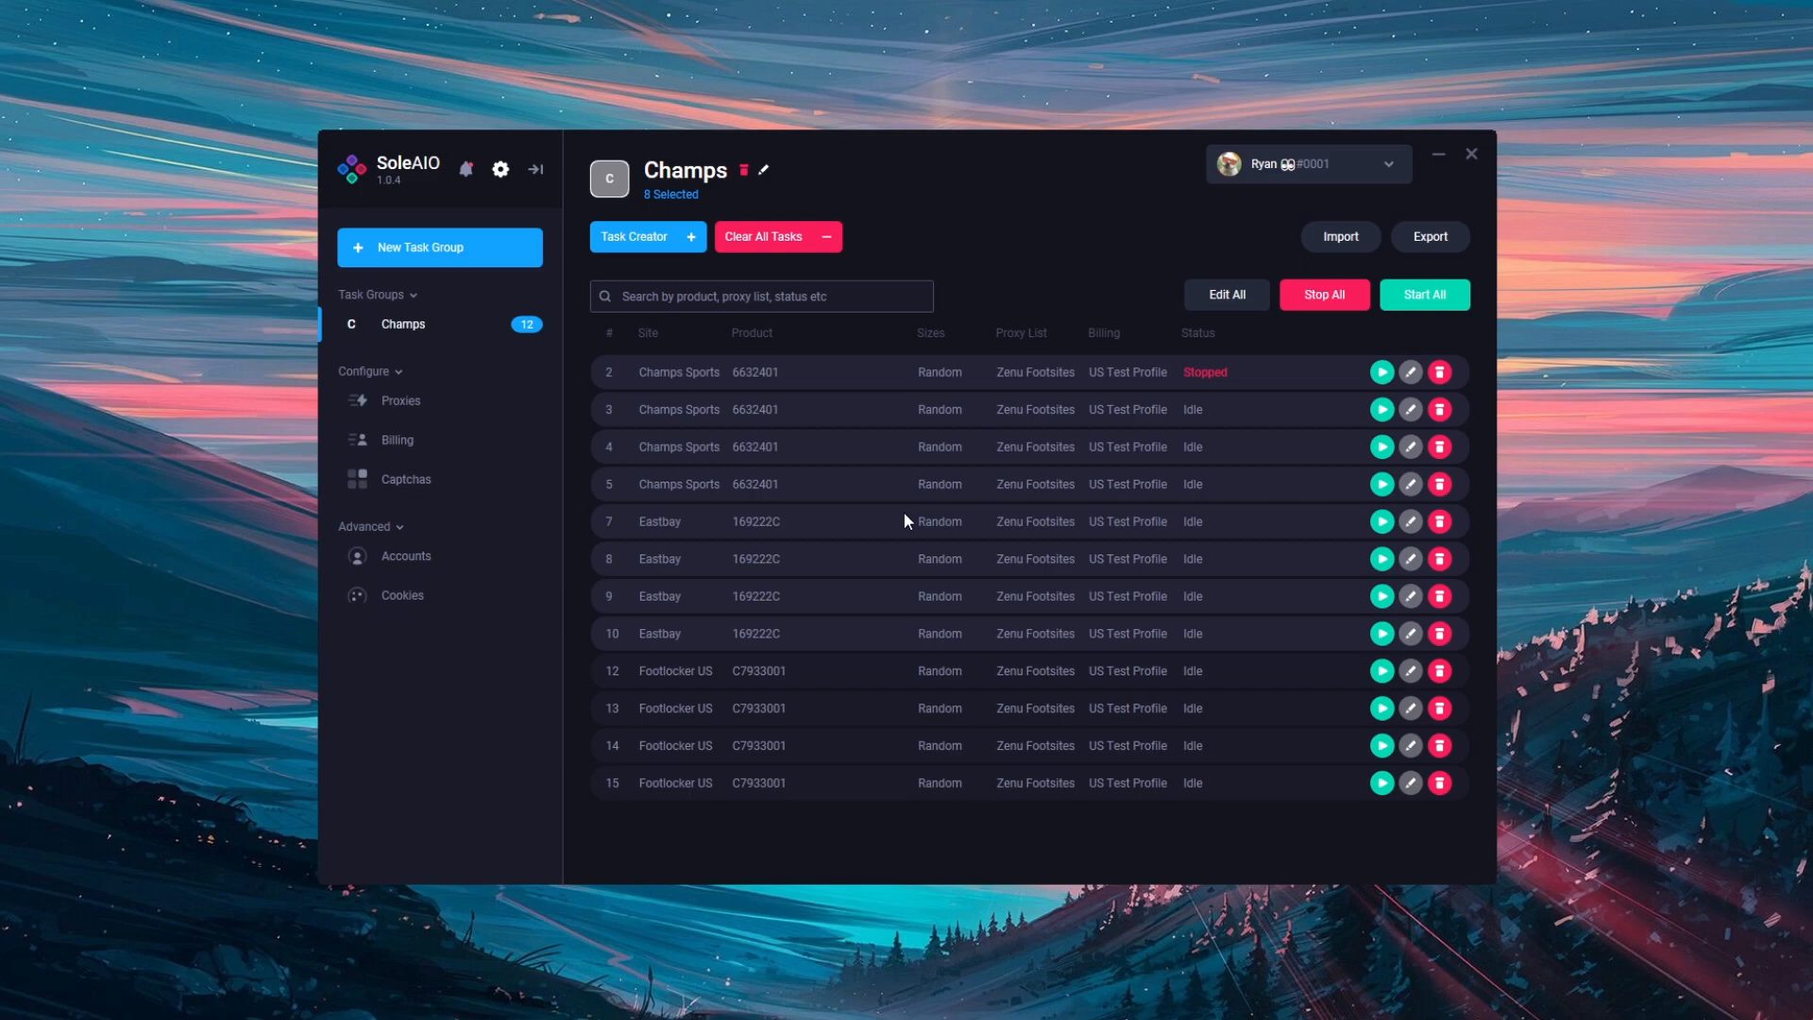
right_click(440, 321)
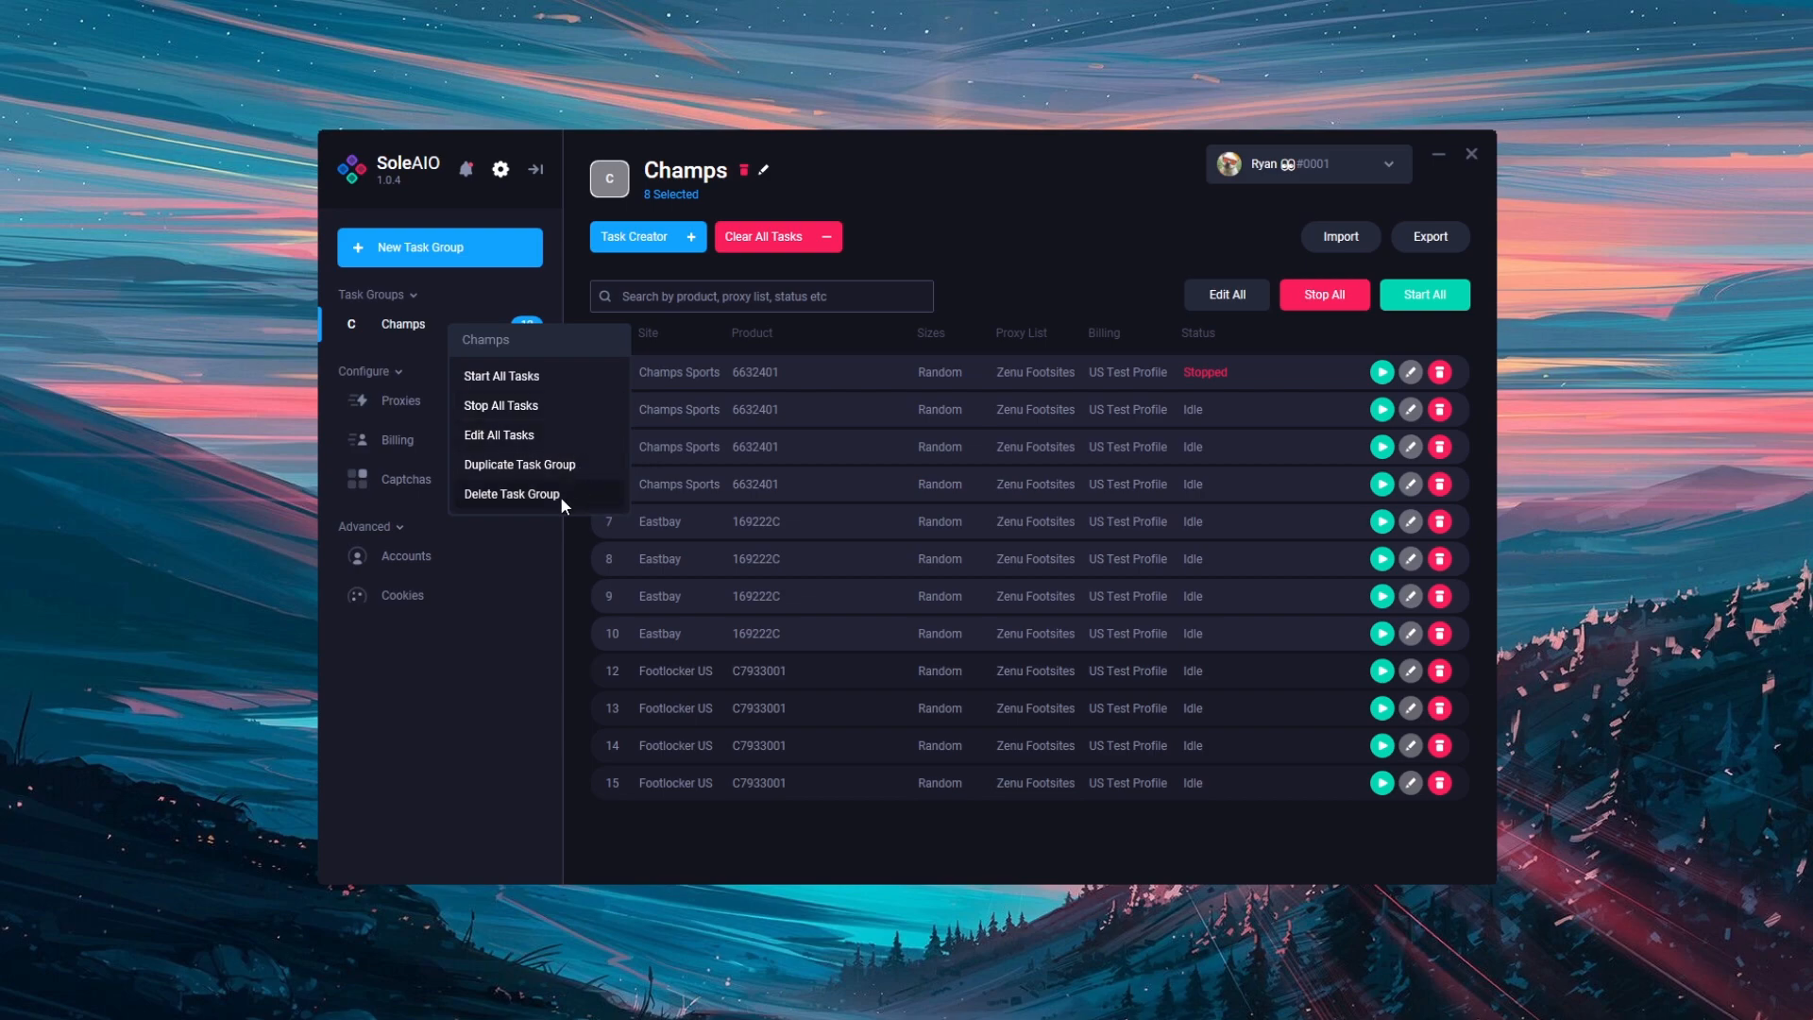
Close the group's action list and rename the Champs task group to "Footsites Mocha"
click(916, 277)
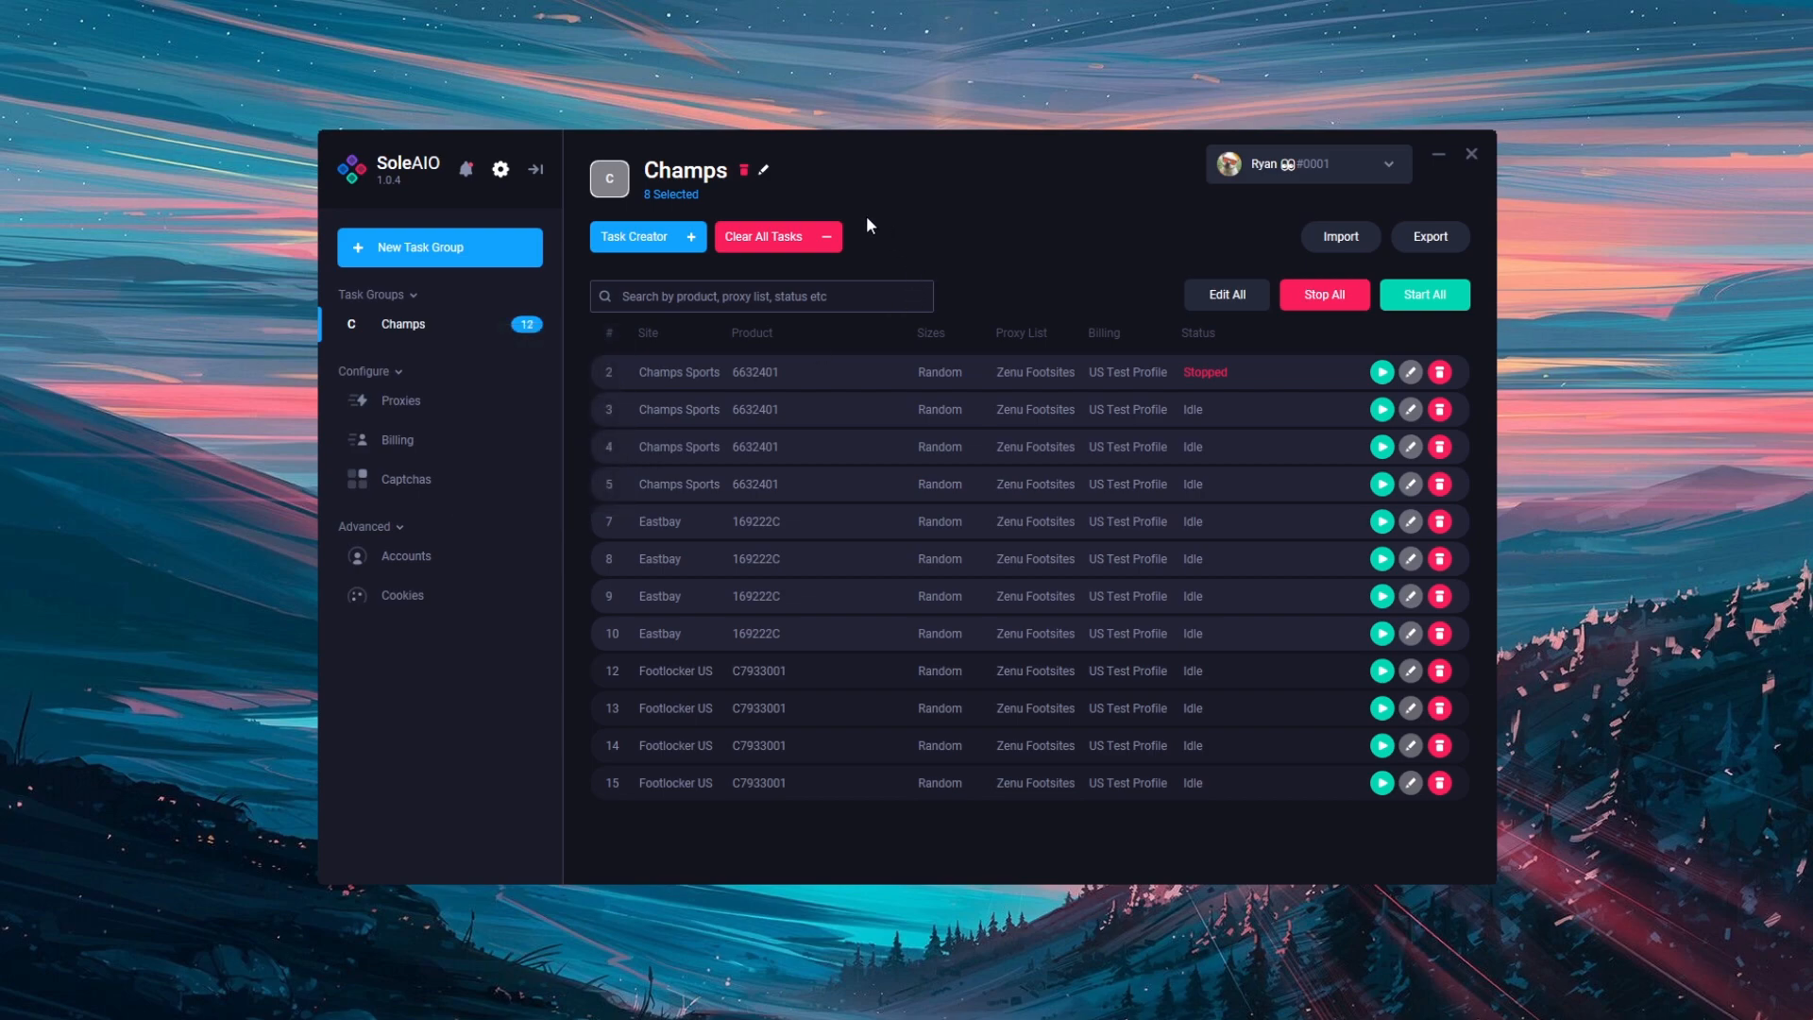
click(762, 170)
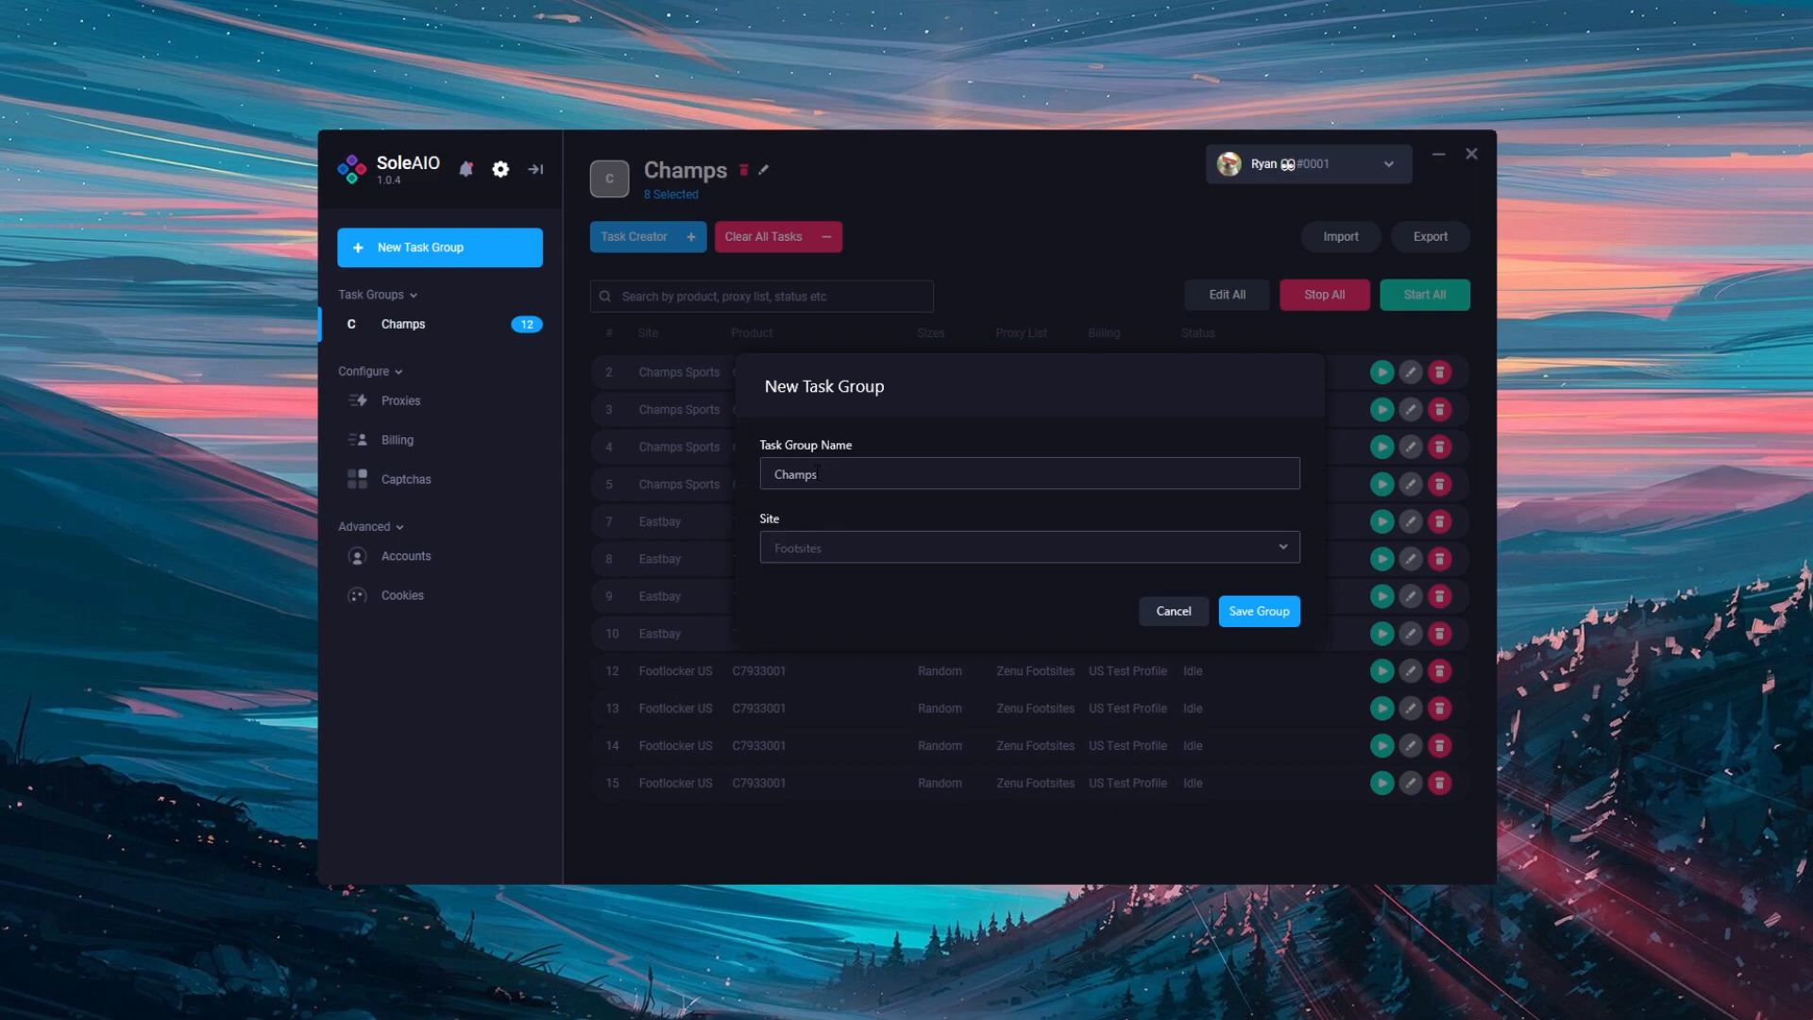
key(ctrl+a)
text(Footsites Mocha)
click(1237, 615)
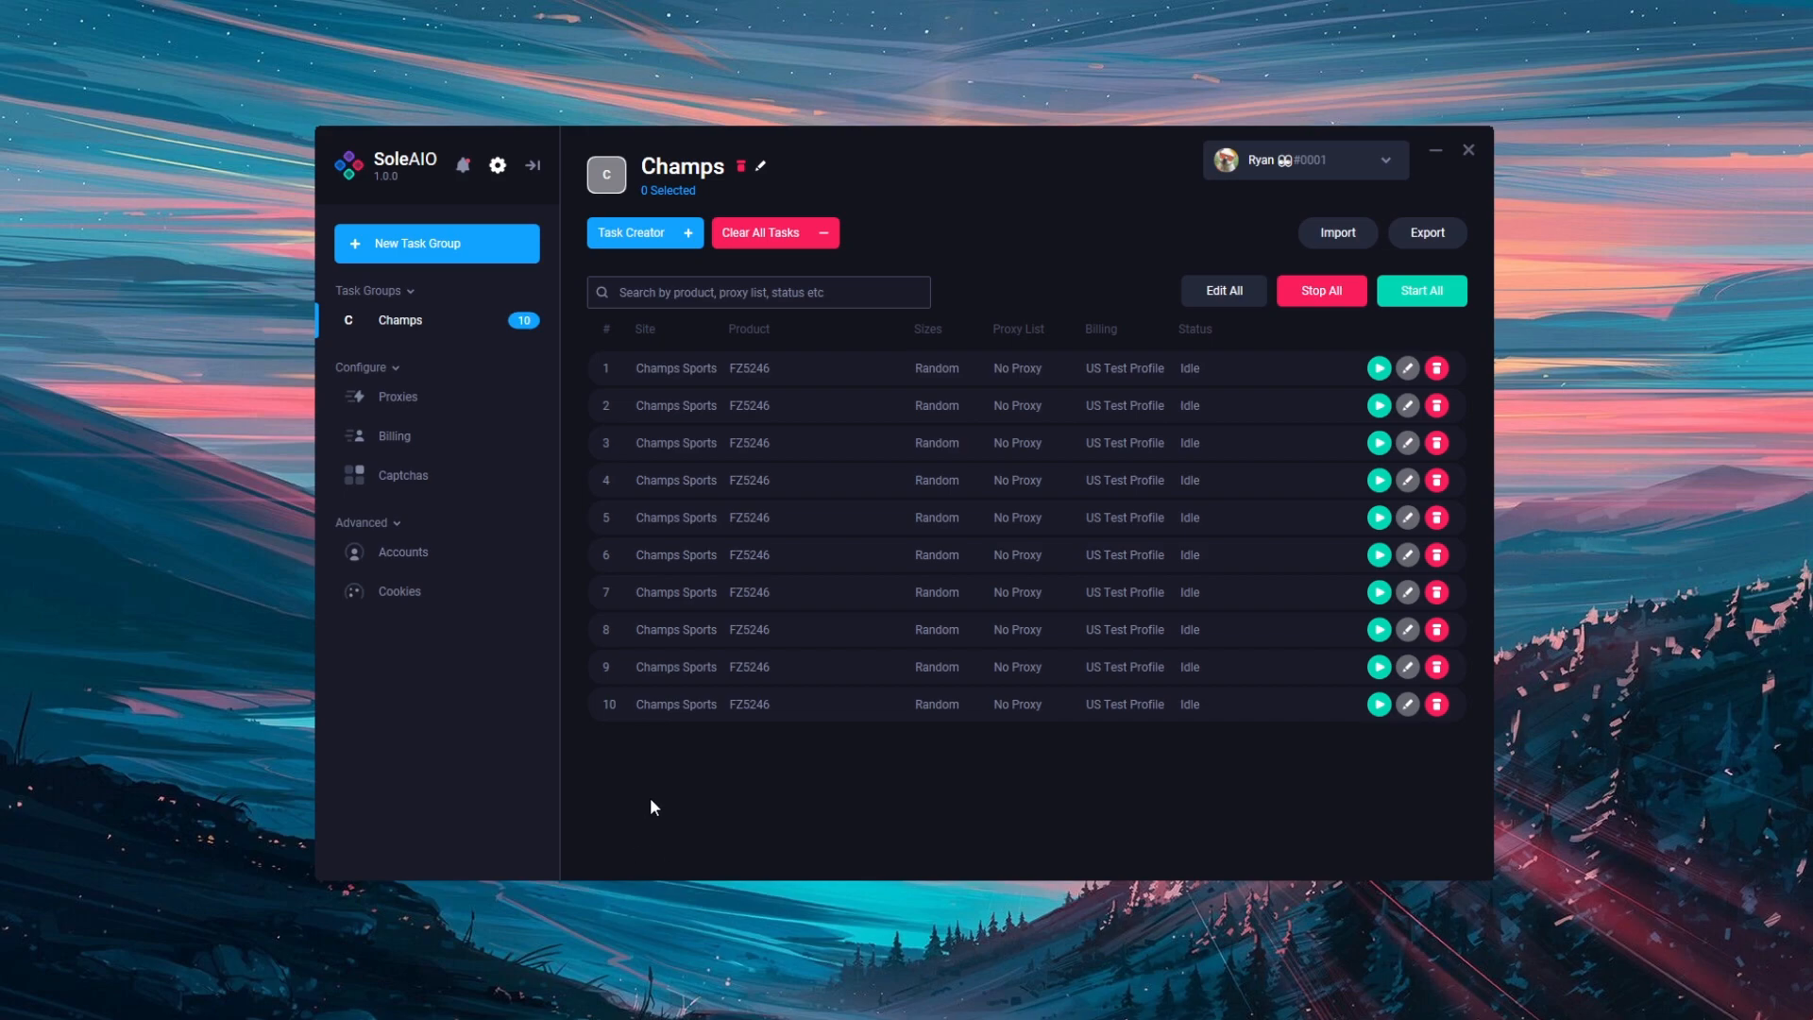
Open the existing captcha profile's Chrome V2 Solver harvester, keeping it visible beside the main window, and return to the Champs task group
click(427, 479)
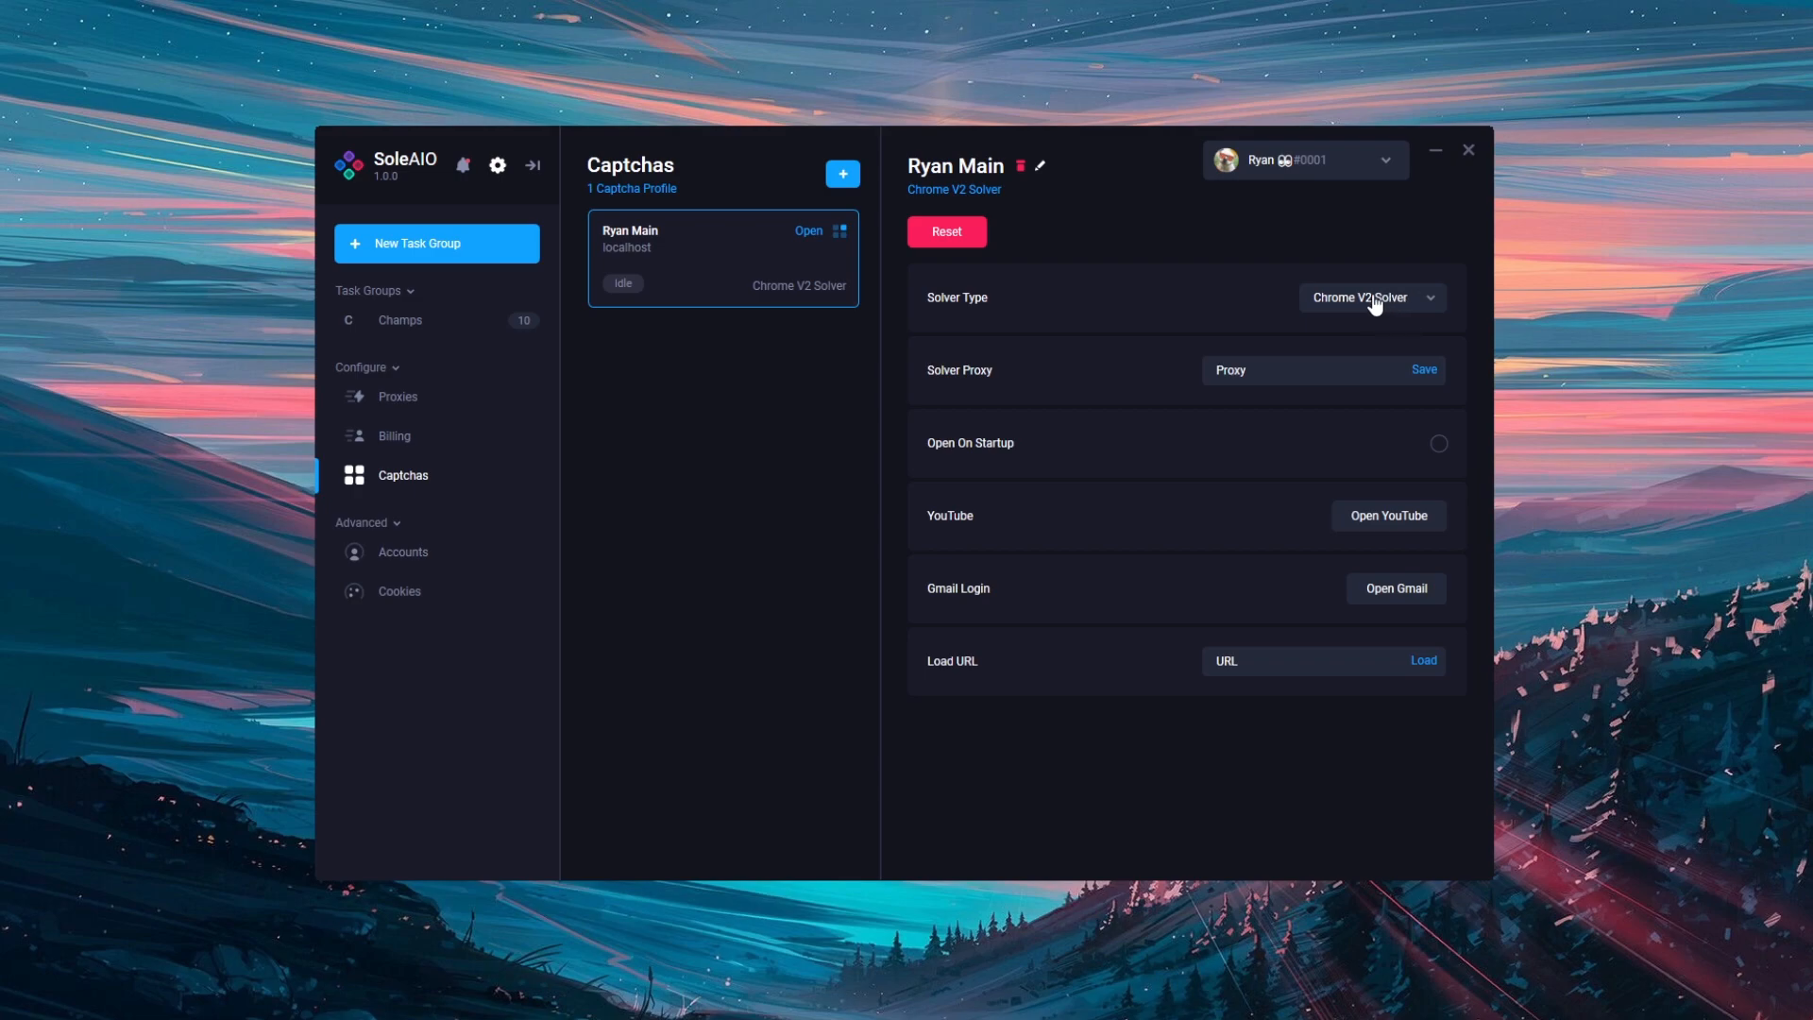
click(807, 236)
drag(739, 152, 958, 151)
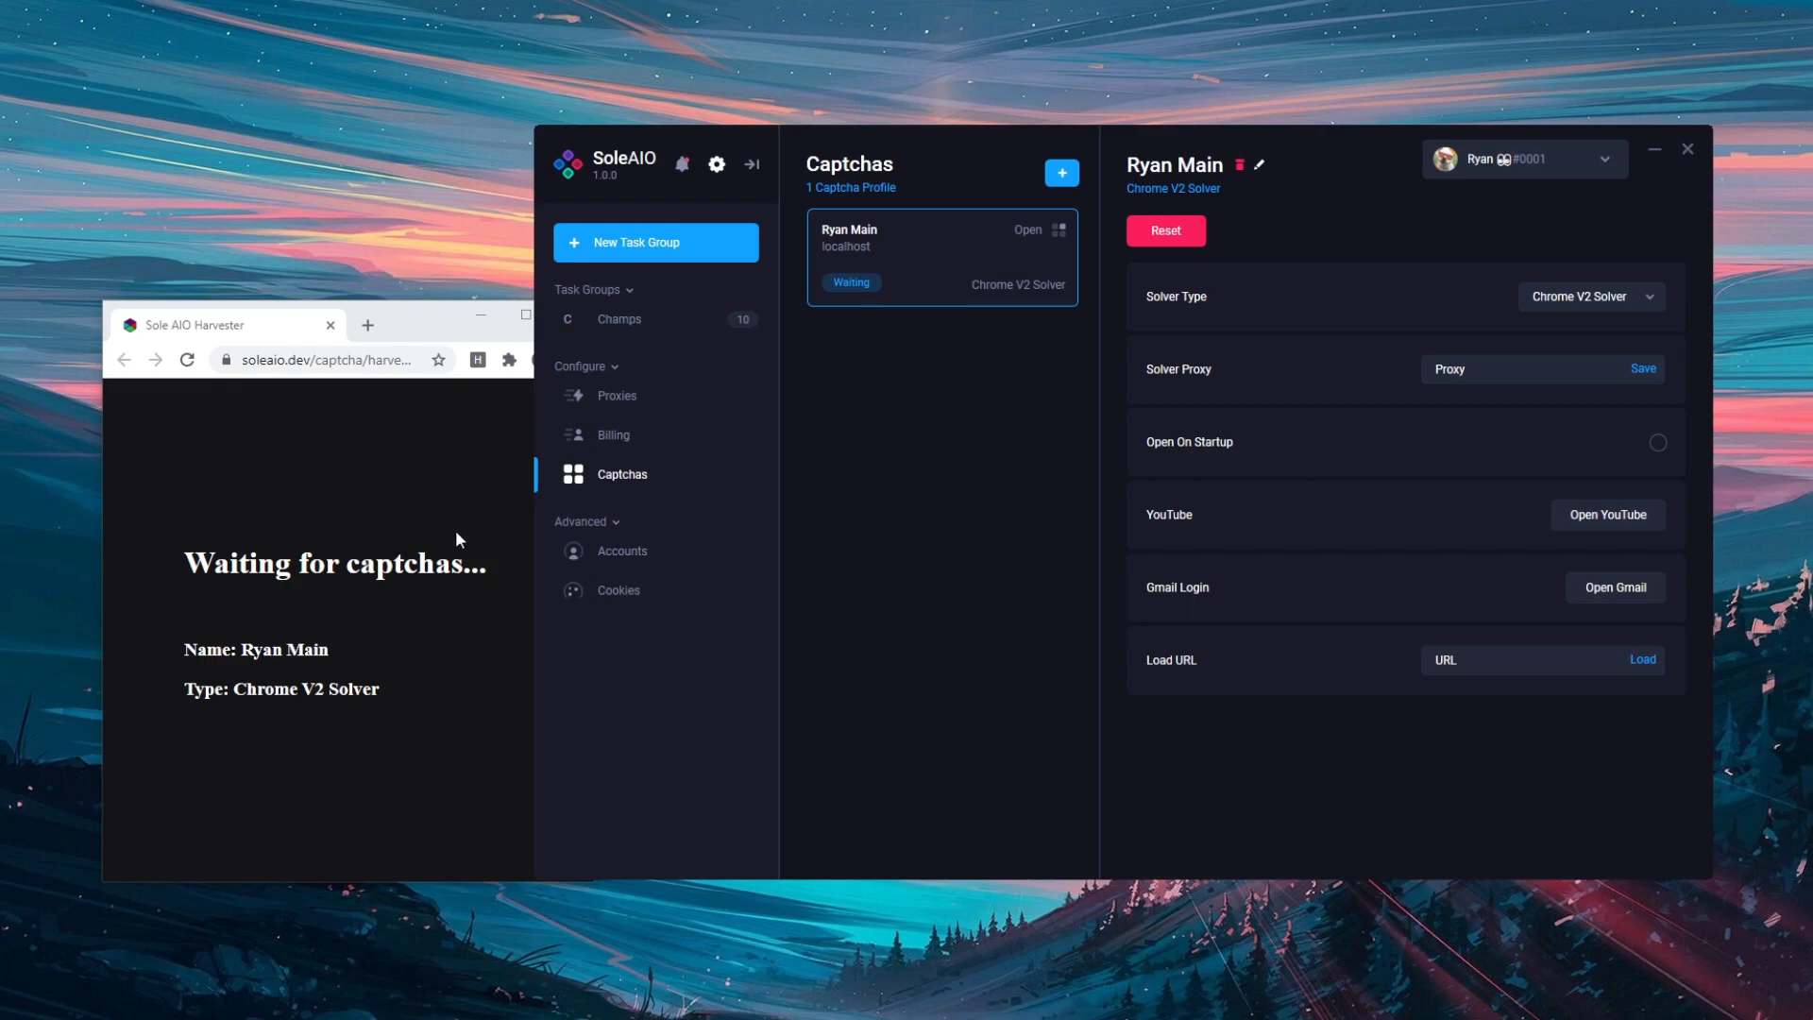
click(634, 335)
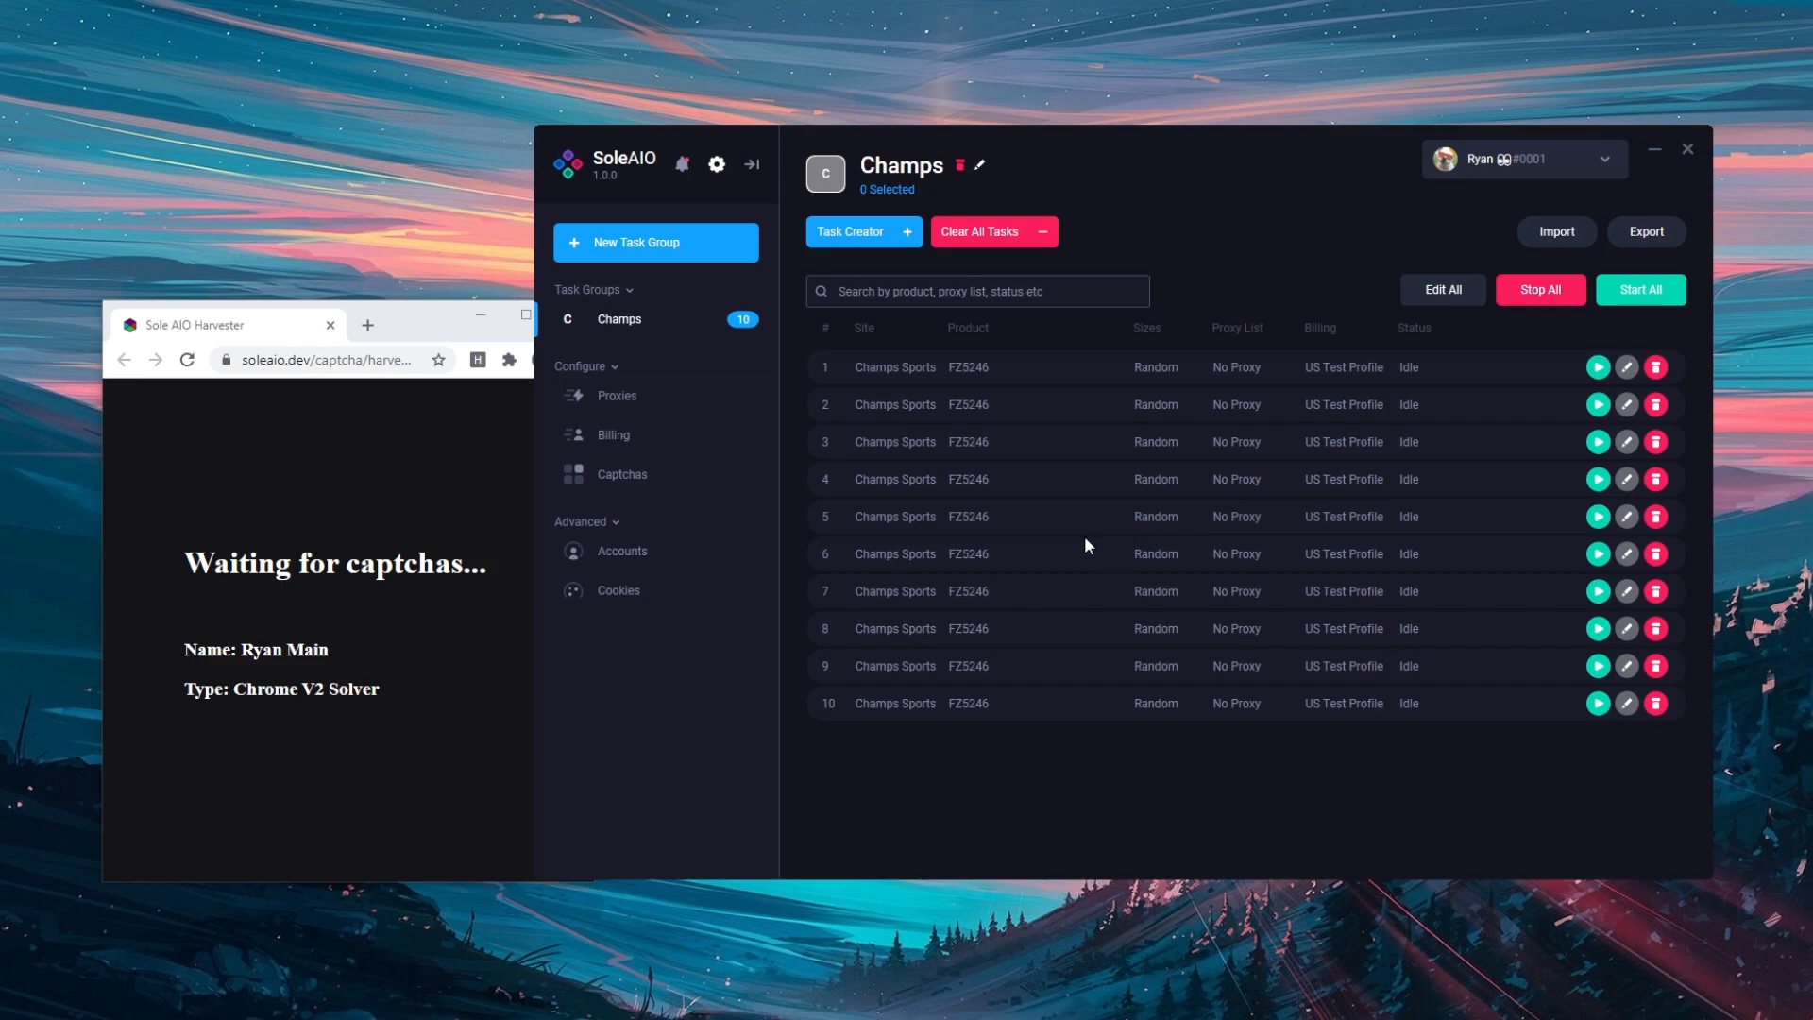